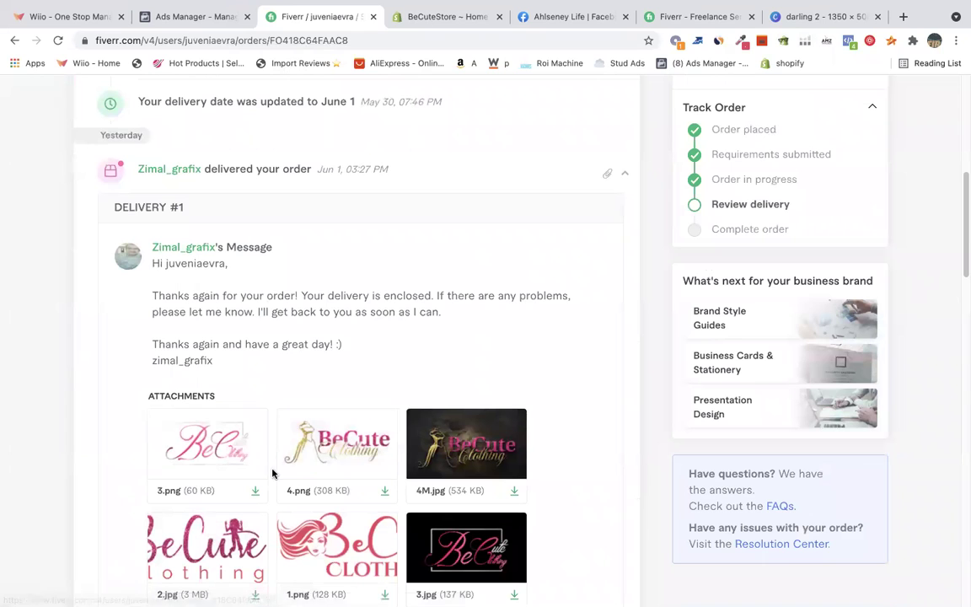
# Examine the delivered BeCute Clothing logo files one by one in the Fiverr order's attachment preview, then close the preview.
pyautogui.moveTo(962, 209); pyautogui.dragTo(963, 275)
pyautogui.scroll(1, 962, 275)
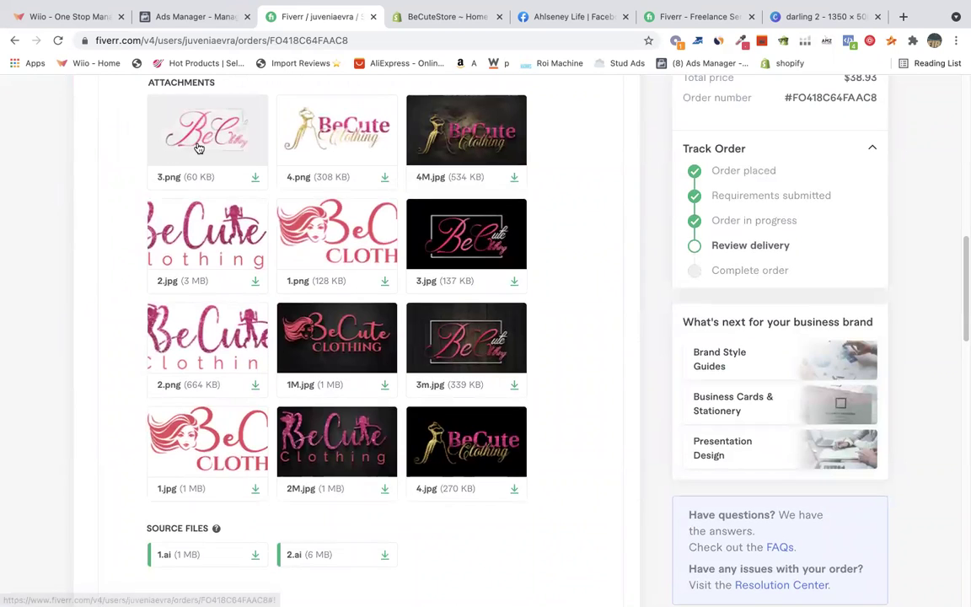
pyautogui.click(173, 135)
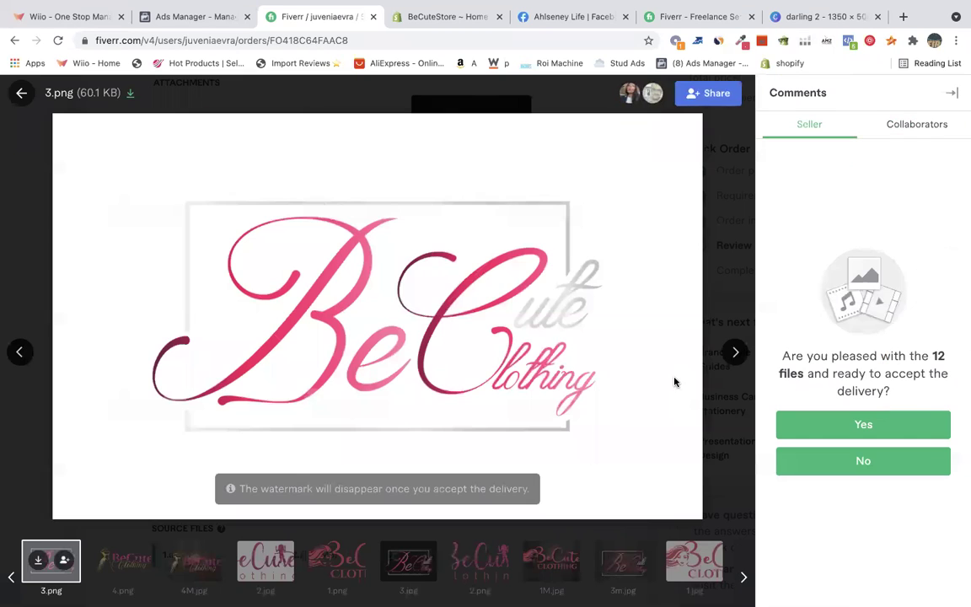
pyautogui.click(736, 353)
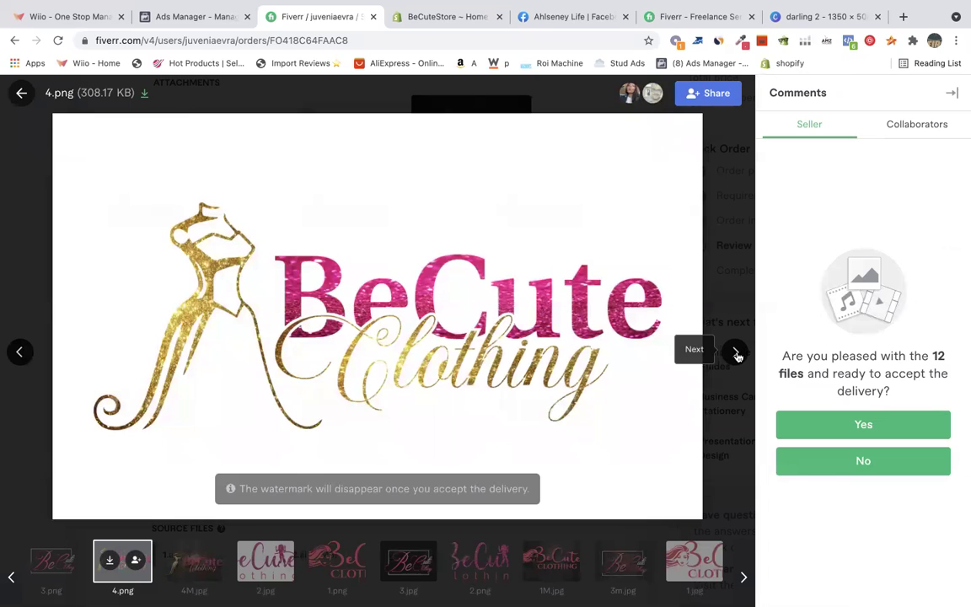
pyautogui.click(736, 353)
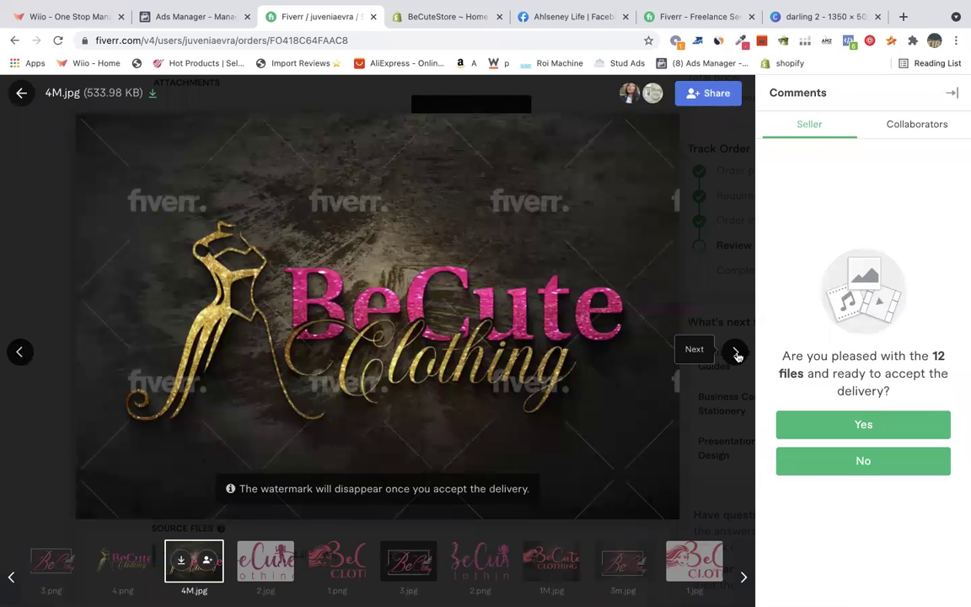
pyautogui.click(736, 353)
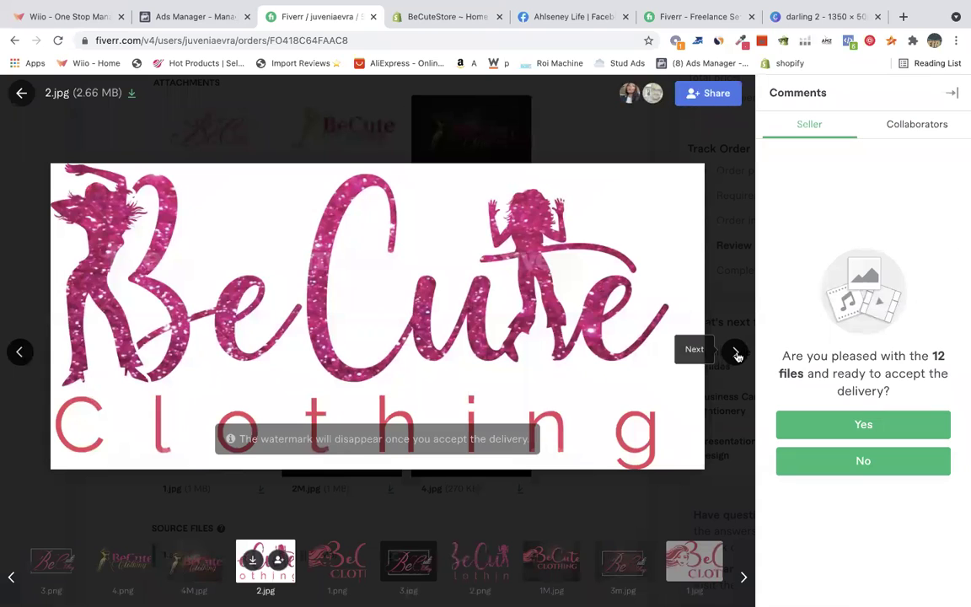
pyautogui.click(736, 353)
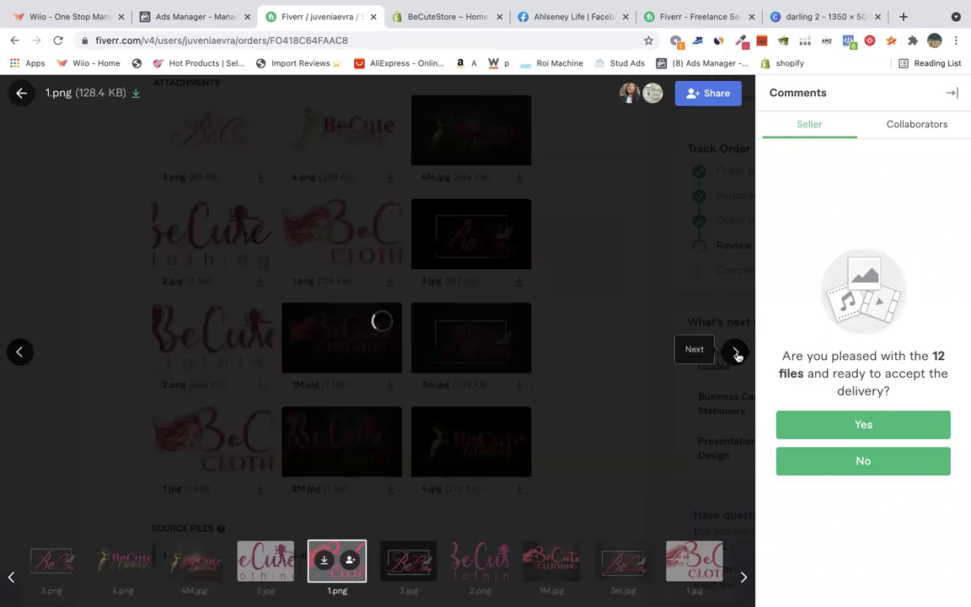
pyautogui.click(736, 353)
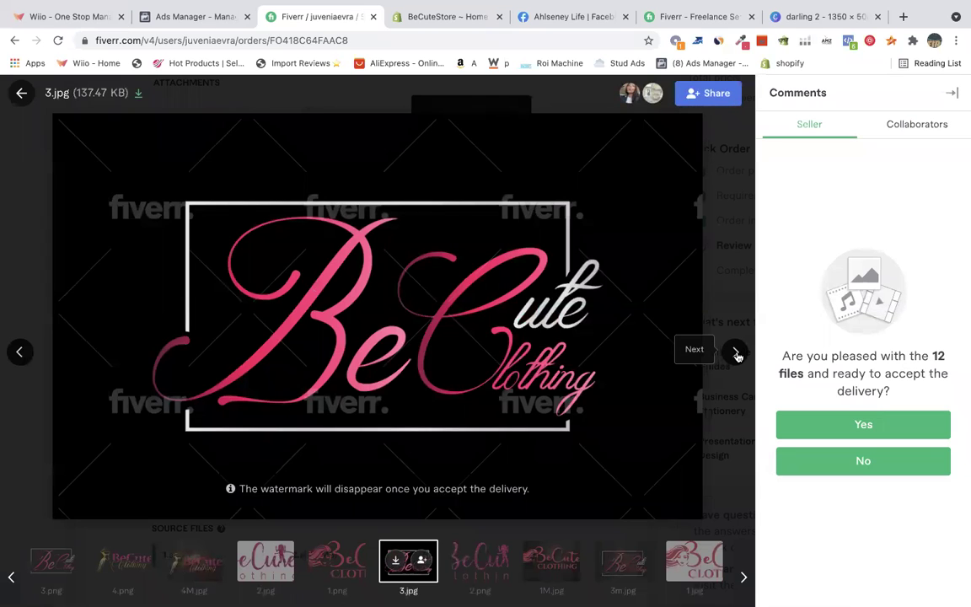
pyautogui.click(736, 353)
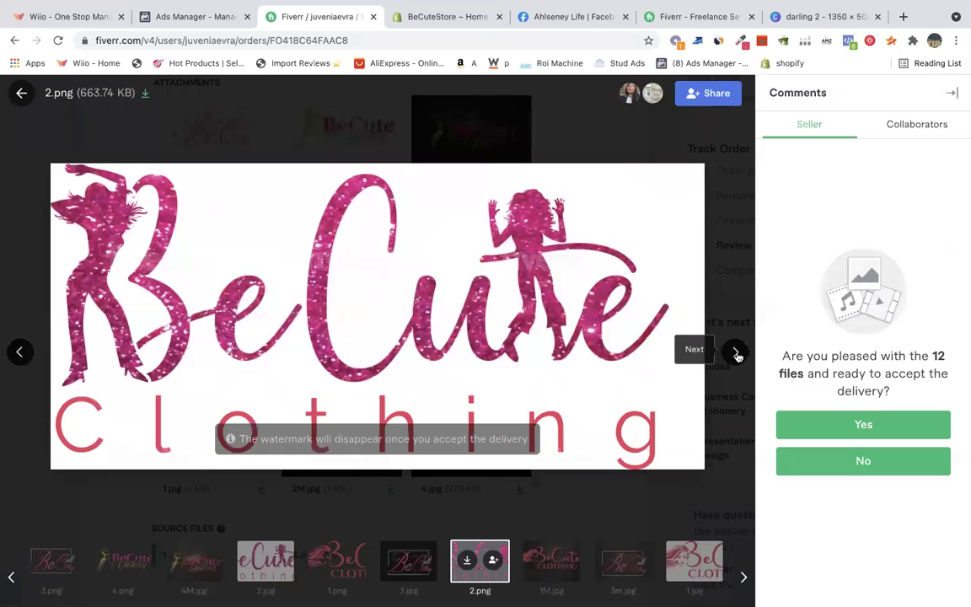
pyautogui.click(735, 353)
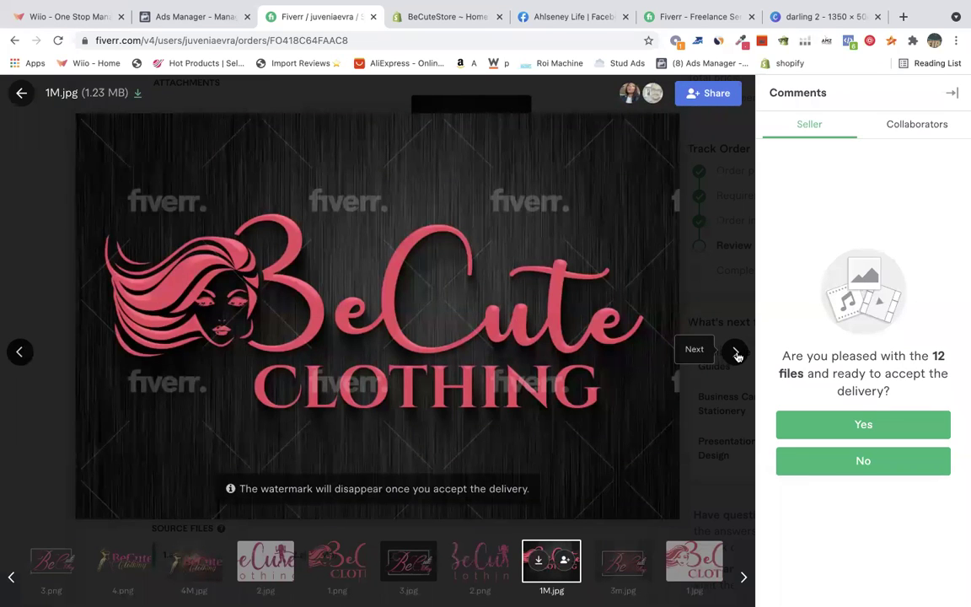
pyautogui.click(736, 353)
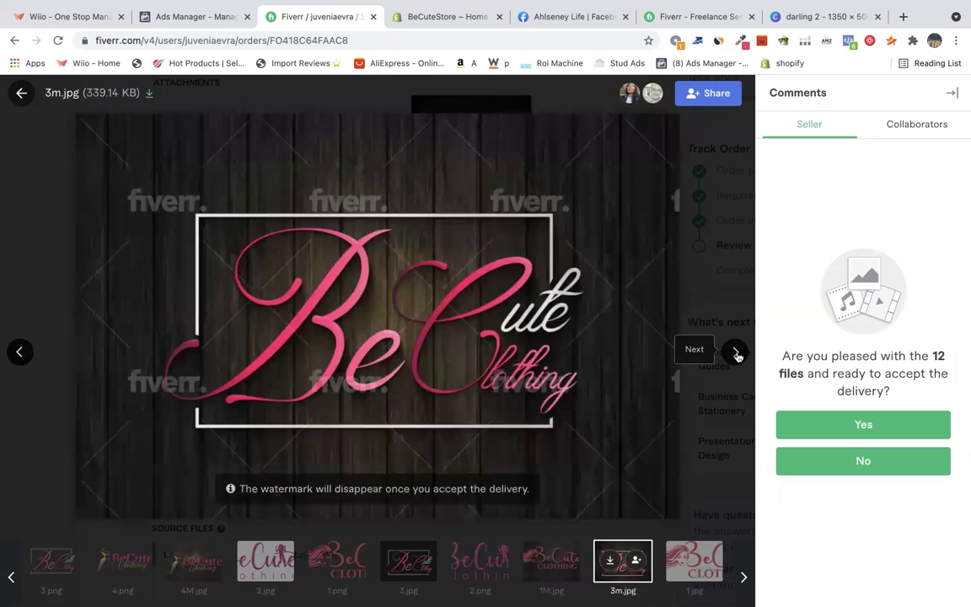
pyautogui.click(736, 353)
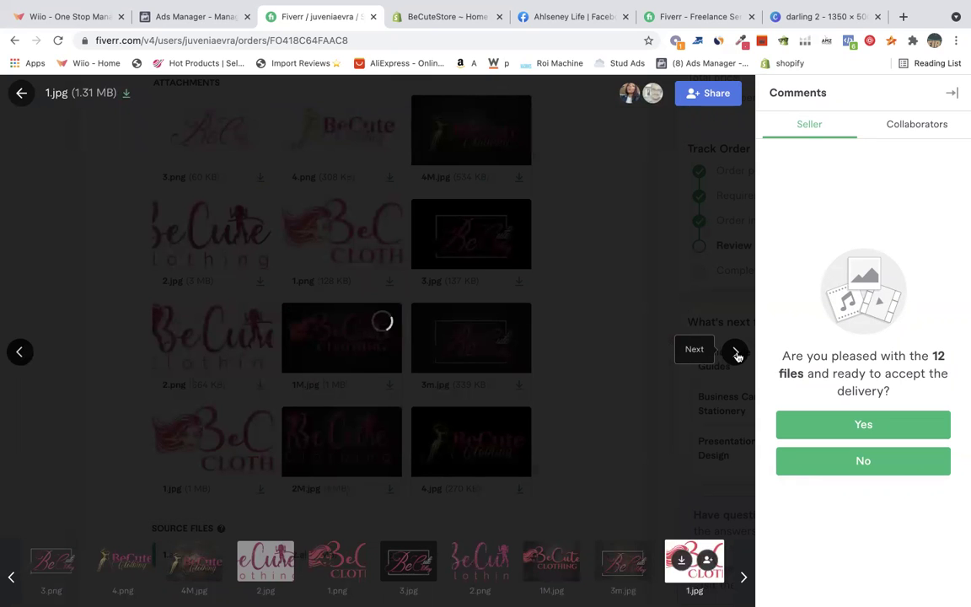
pyautogui.click(736, 353)
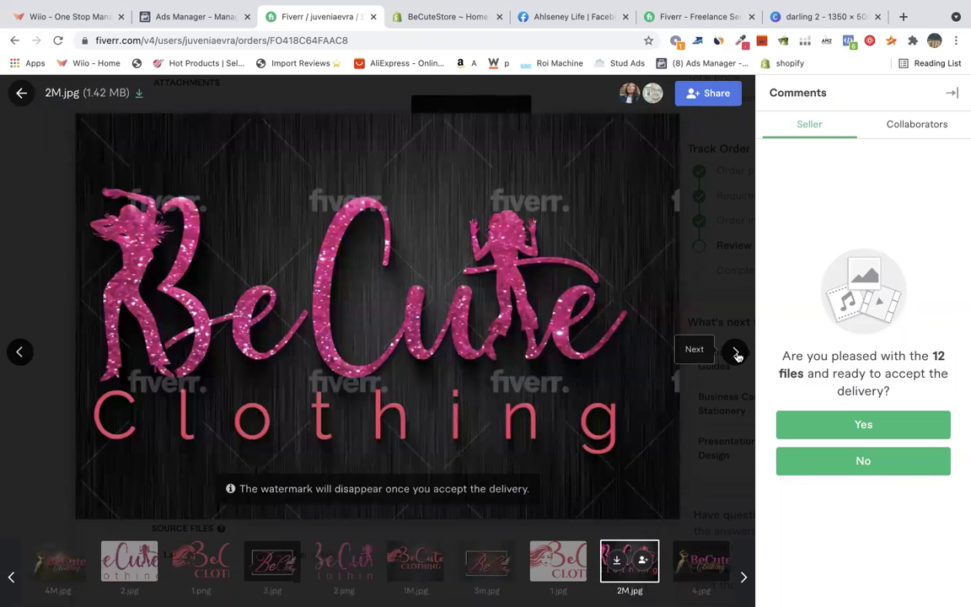
pyautogui.click(736, 353)
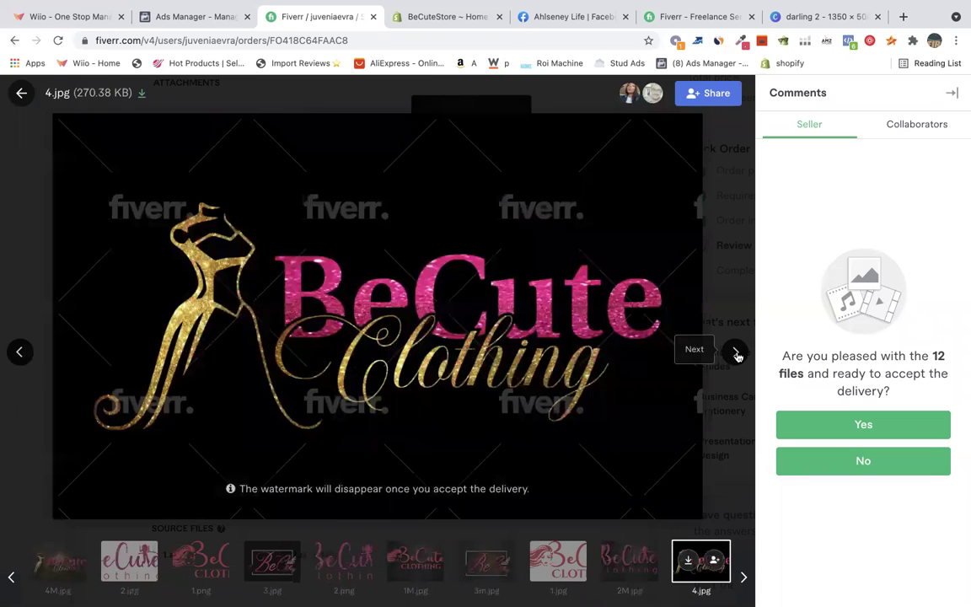
pyautogui.click(736, 353)
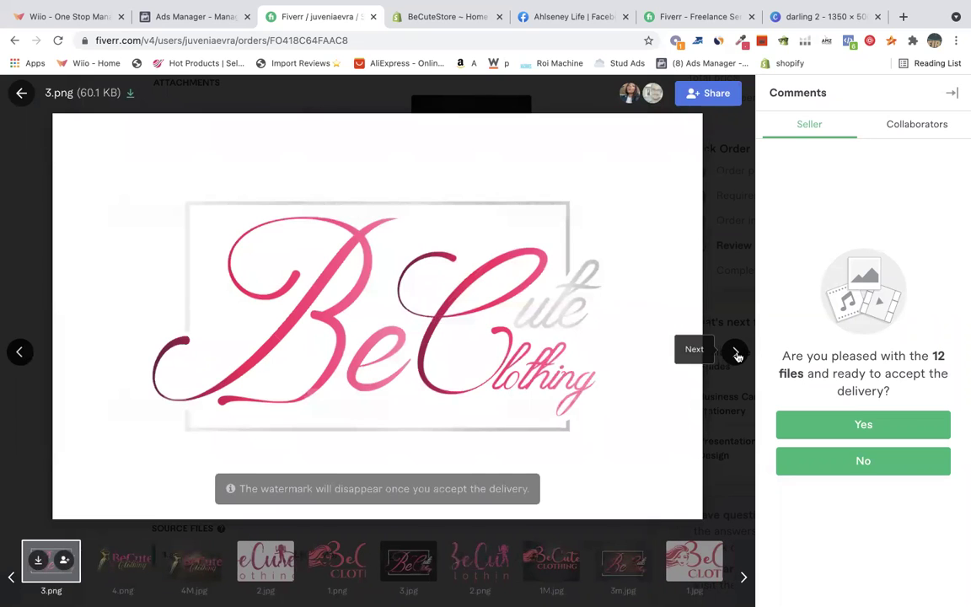
pyautogui.click(736, 353)
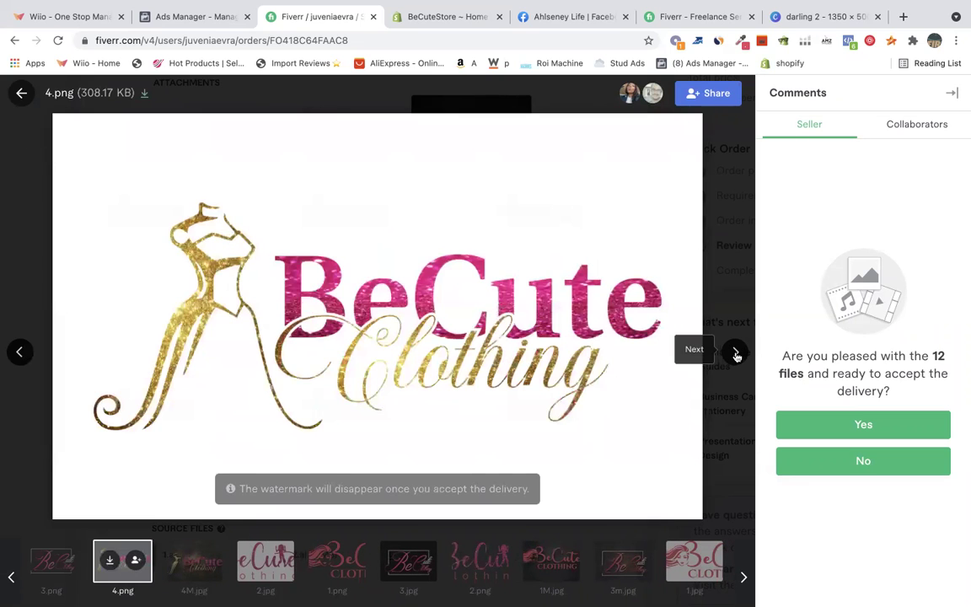
pyautogui.click(736, 353)
pyautogui.click(15, 95)
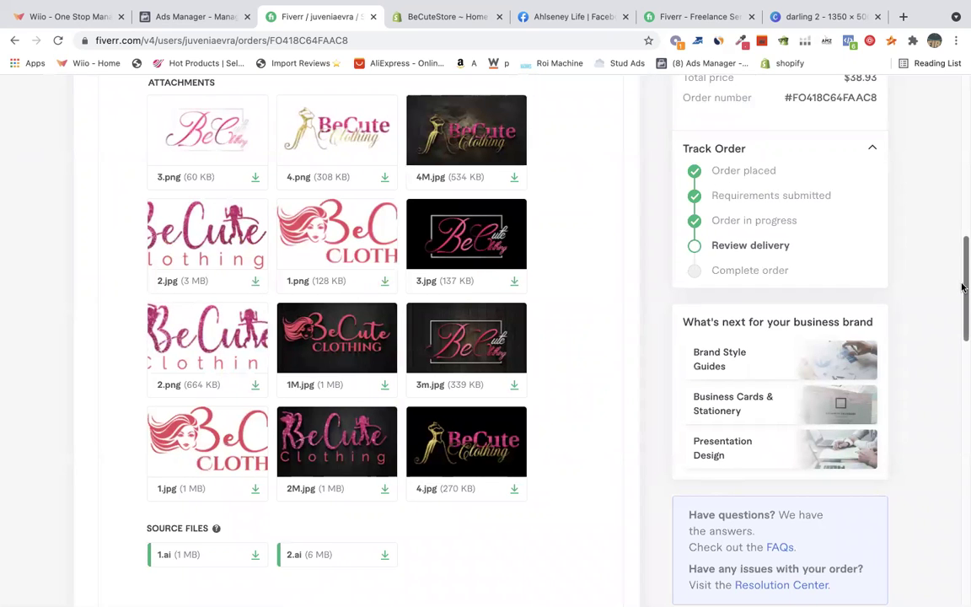
# Review the delivery approval section and the order details, including the total price and delivery date.
pyautogui.scroll(-5, 961, 288)
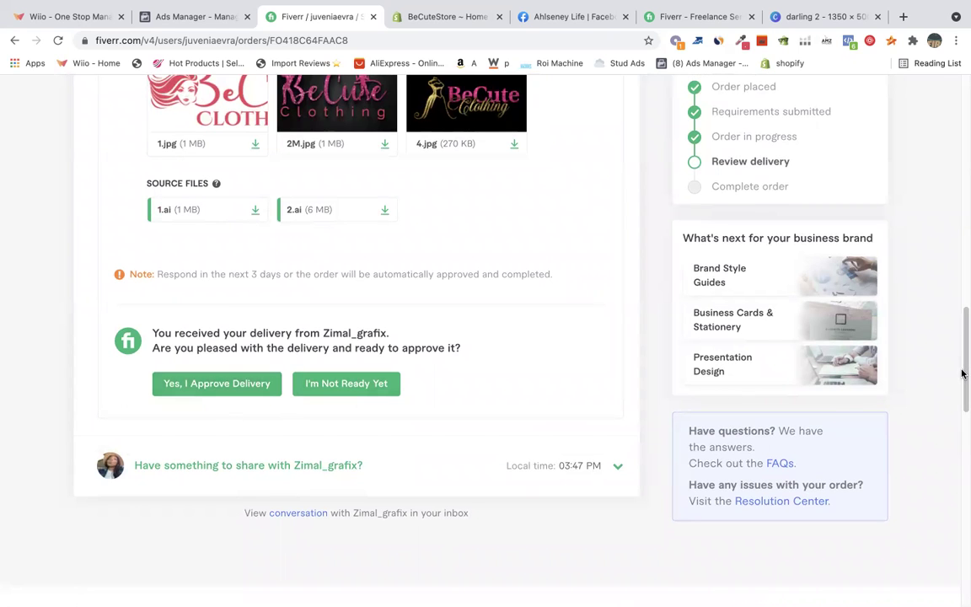
pyautogui.scroll(-5, 962, 373)
pyautogui.scroll(5, 962, 462)
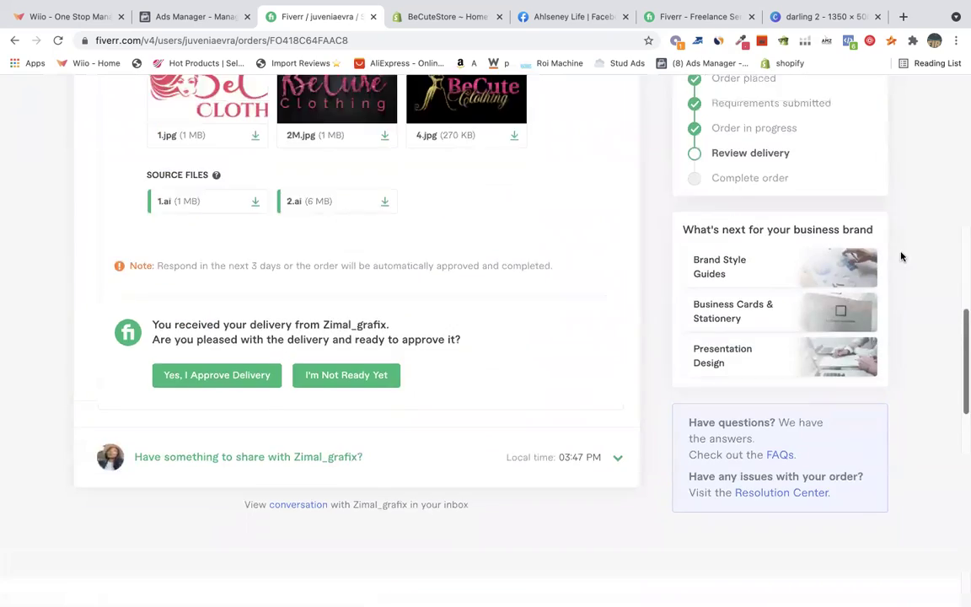
pyautogui.scroll(3, 900, 256)
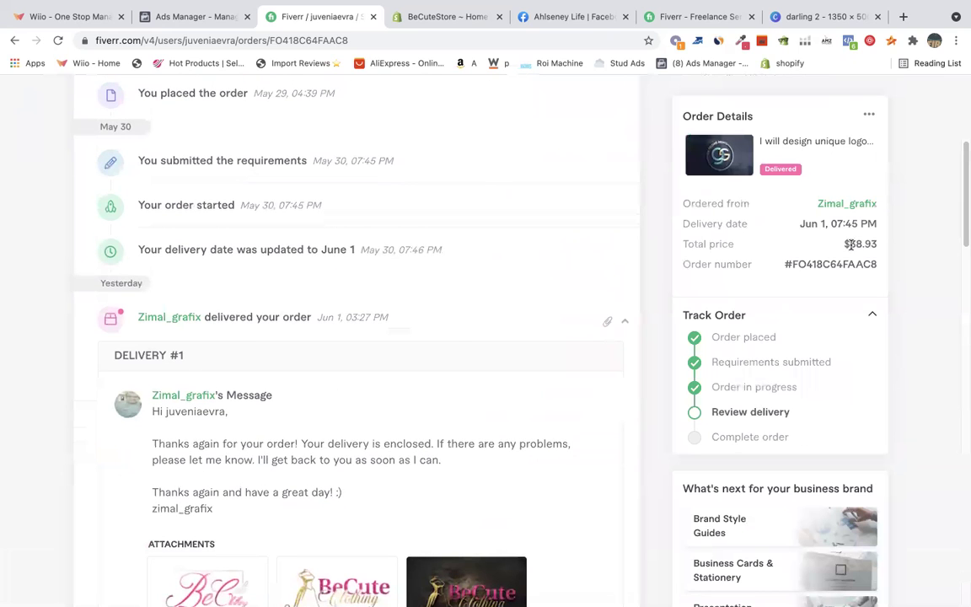
pyautogui.moveTo(853, 243)
pyautogui.mouseDown()
pyautogui.moveTo(885, 243)
pyautogui.moveTo(841, 246)
pyautogui.mouseUp()
pyautogui.click(804, 225)
# Switch to the BeCuteStore Shopify admin and start a new draft order.
pyautogui.click(424, 18)
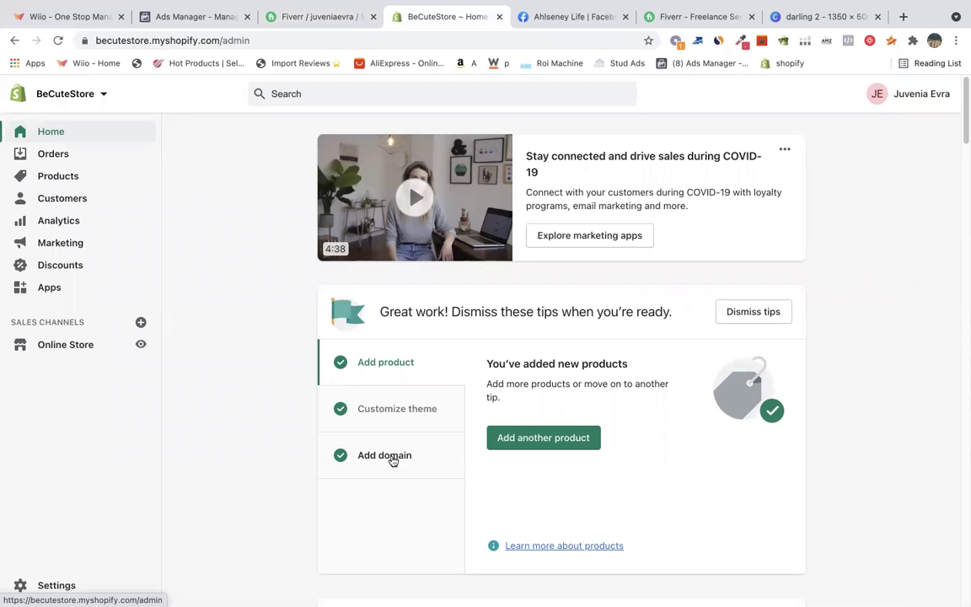
pyautogui.click(55, 156)
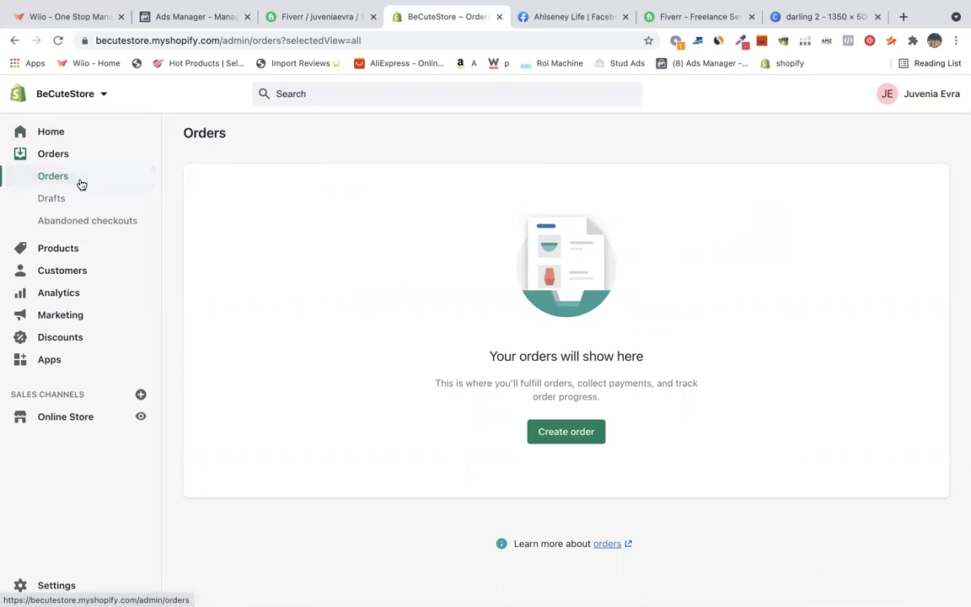
pyautogui.click(51, 201)
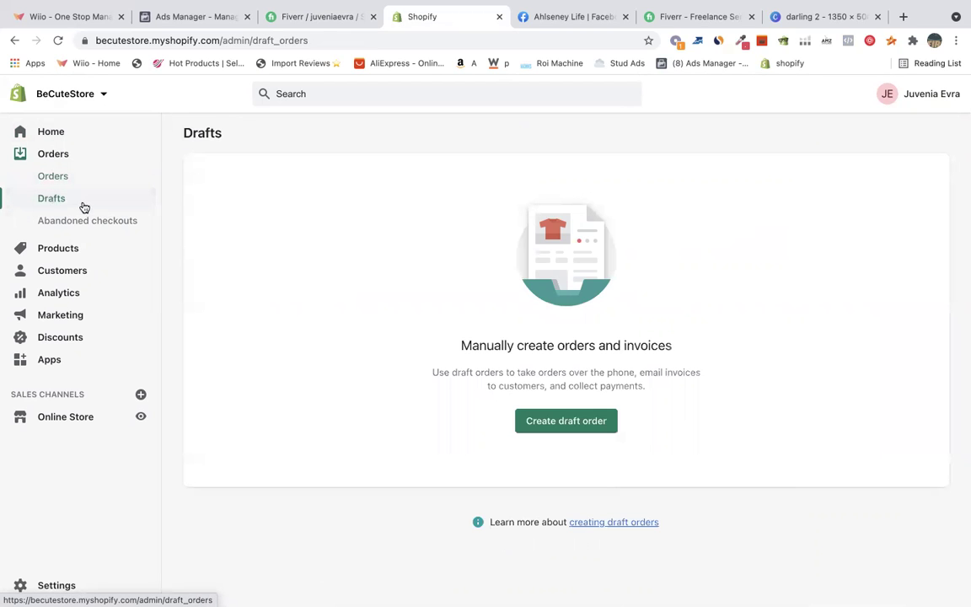
pyautogui.click(554, 424)
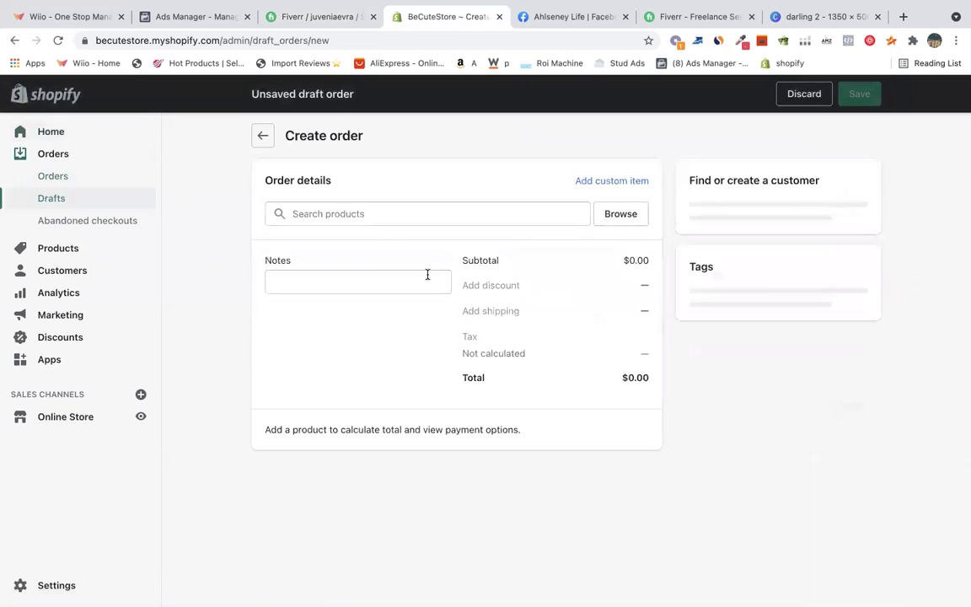
# Add the V Neck High Waist Dress in variant Brown / M from all products to the draft order.
pyautogui.click(349, 214)
pyautogui.click(618, 217)
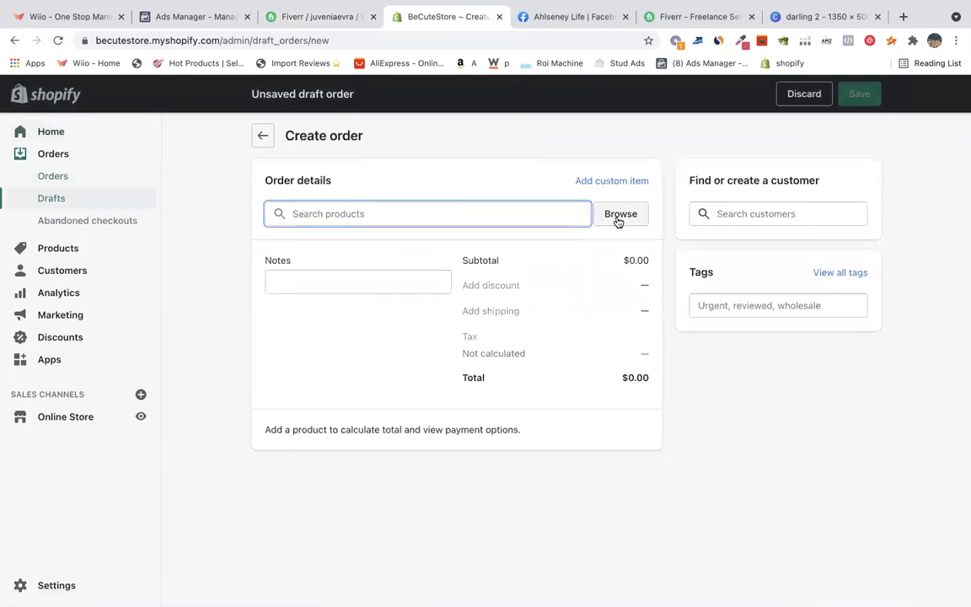
pyautogui.click(317, 291)
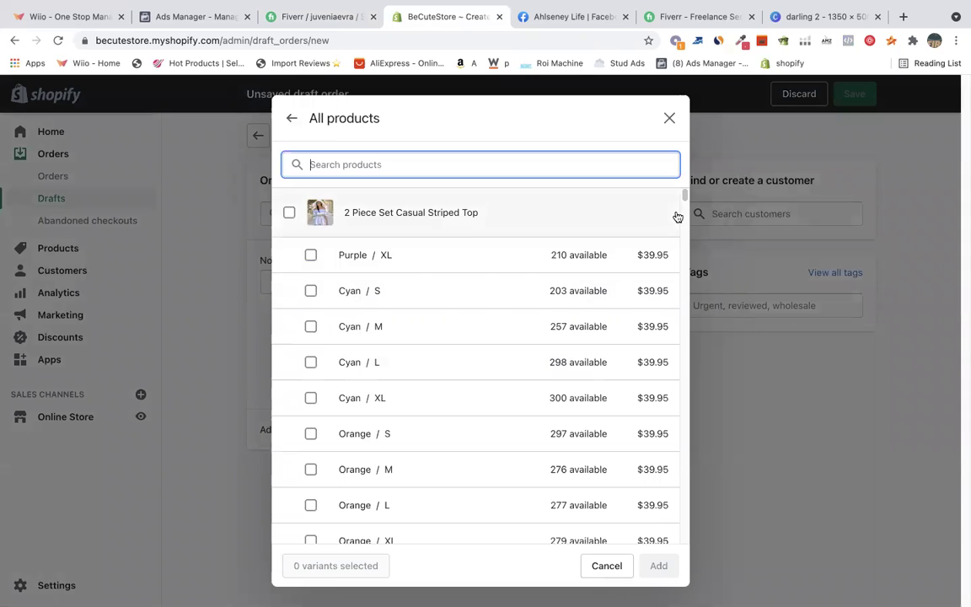
pyautogui.moveTo(683, 196); pyautogui.dragTo(684, 515)
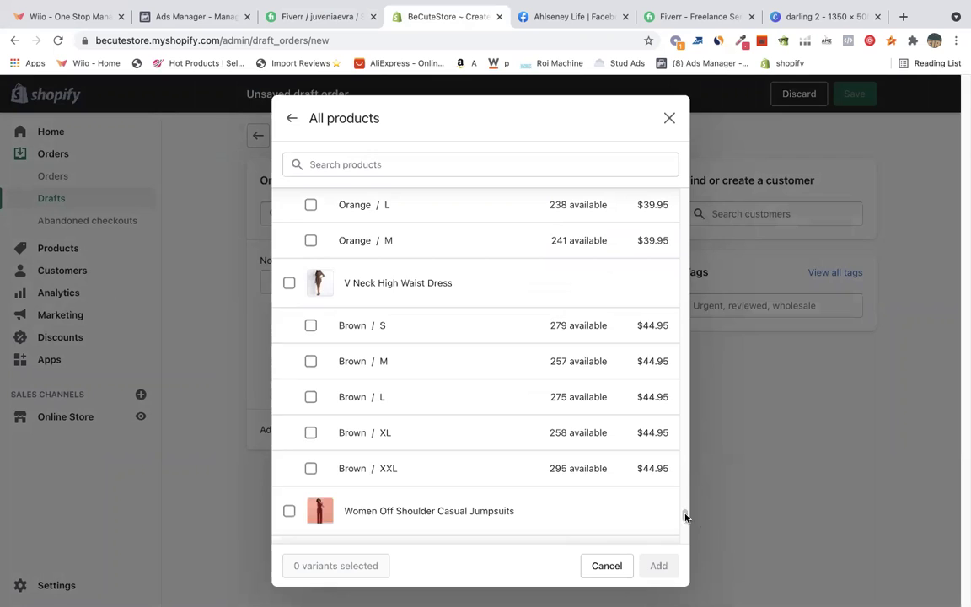
pyautogui.click(289, 282)
pyautogui.click(311, 360)
pyautogui.click(309, 325)
pyautogui.click(311, 397)
pyautogui.click(311, 432)
pyautogui.click(311, 467)
pyautogui.click(311, 362)
pyautogui.click(656, 566)
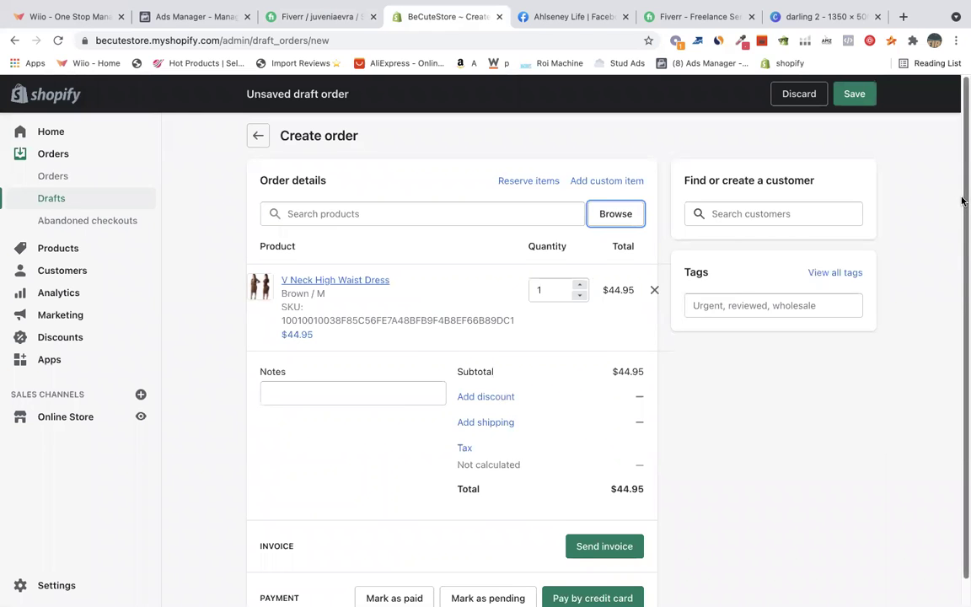
# Submit the draft order for payment by credit card, leaving the notes empty.
pyautogui.scroll(-1, 963, 201)
pyautogui.click(289, 366)
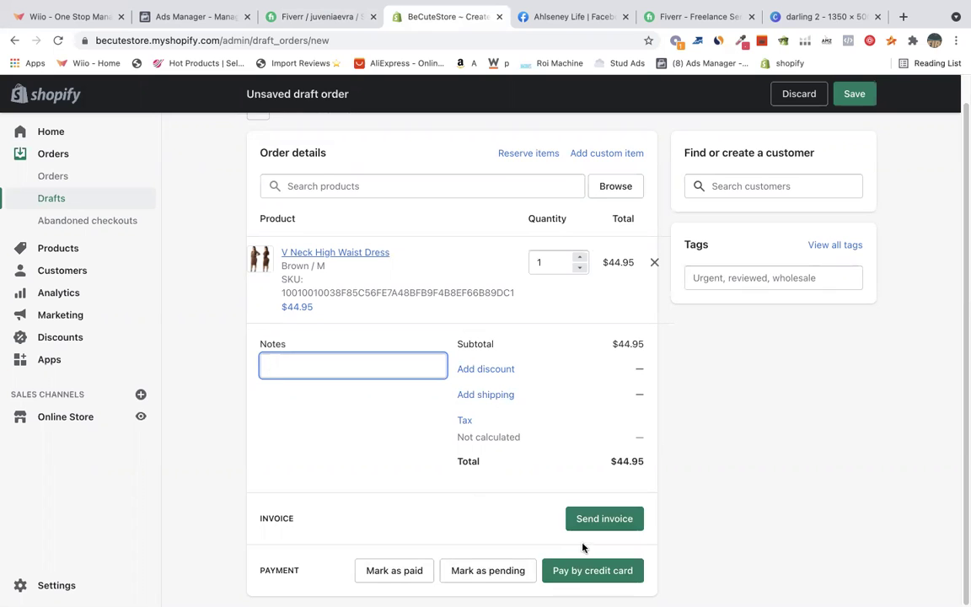
pyautogui.click(574, 573)
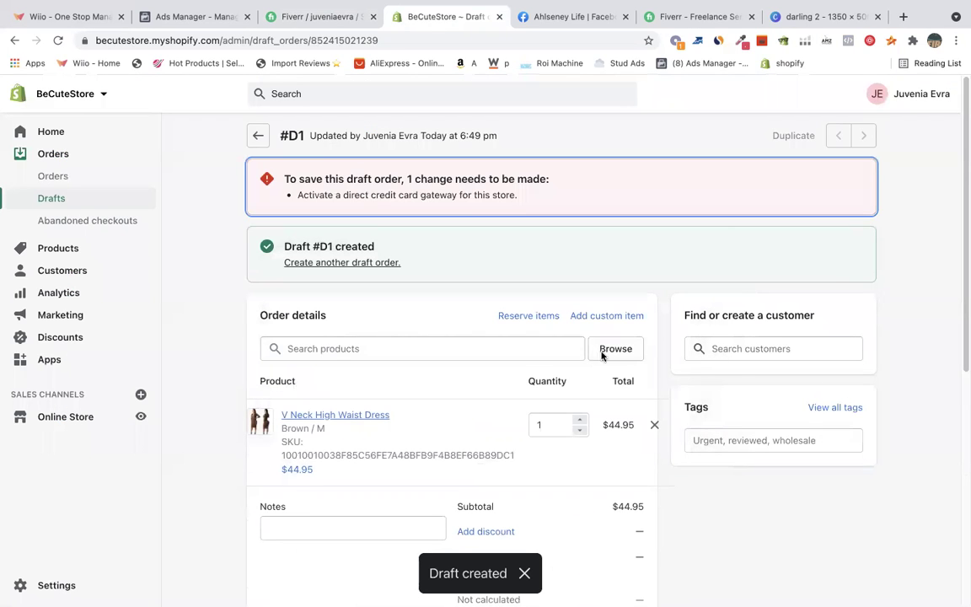
# Examine the draft order's variant, SKU, totals and payment section, and return to the list of drafts.
pyautogui.moveTo(962, 150); pyautogui.dragTo(962, 244)
pyautogui.scroll(-1, 936, 223)
pyautogui.scroll(1, 956, 263)
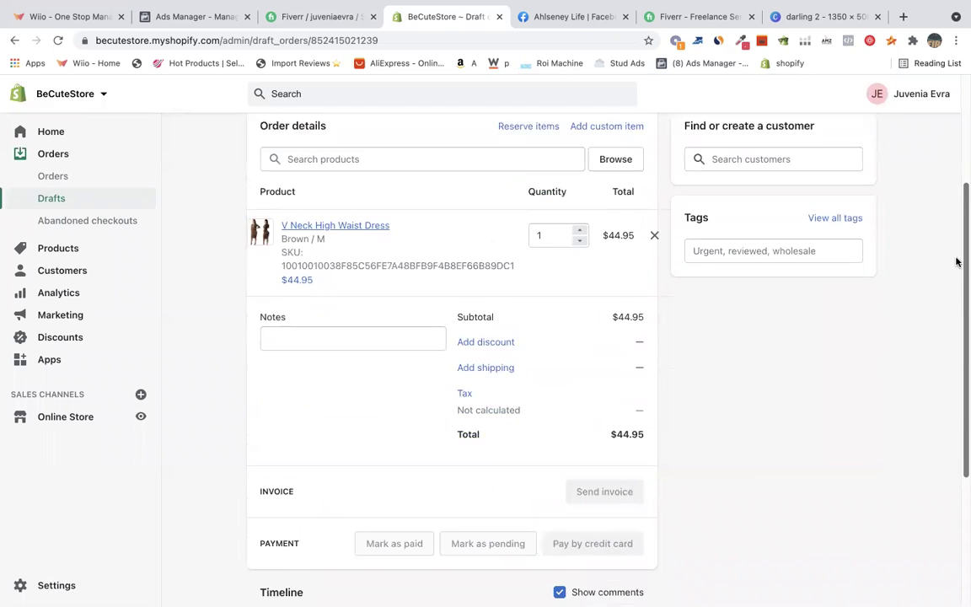
pyautogui.scroll(-1, 759, 253)
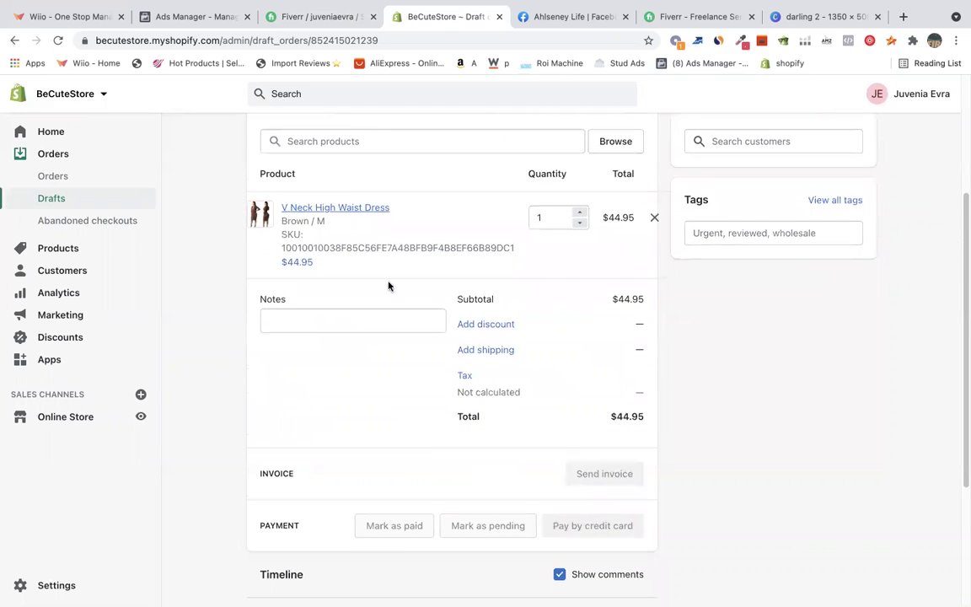
pyautogui.doubleClick(338, 248)
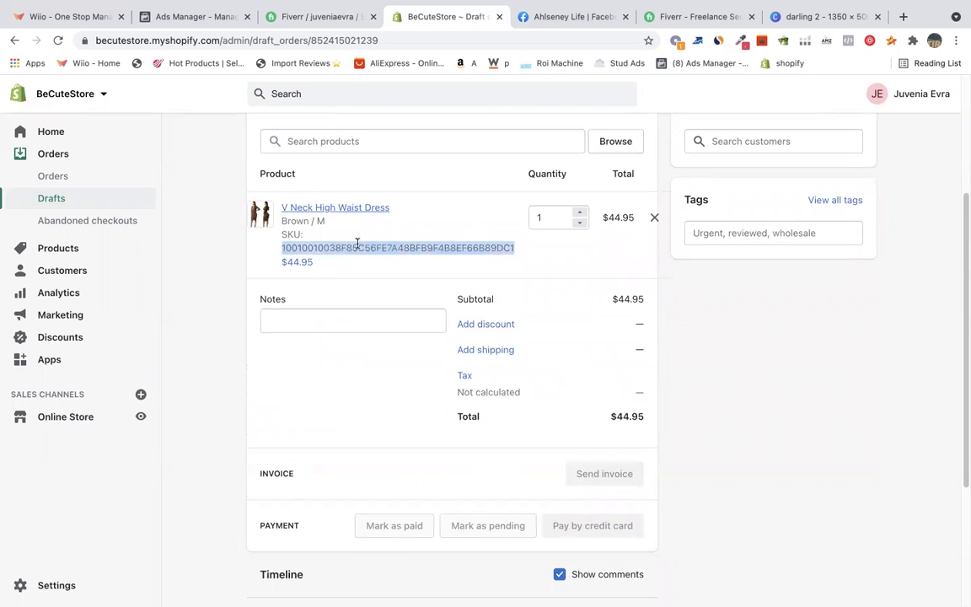
pyautogui.tripleClick(289, 220)
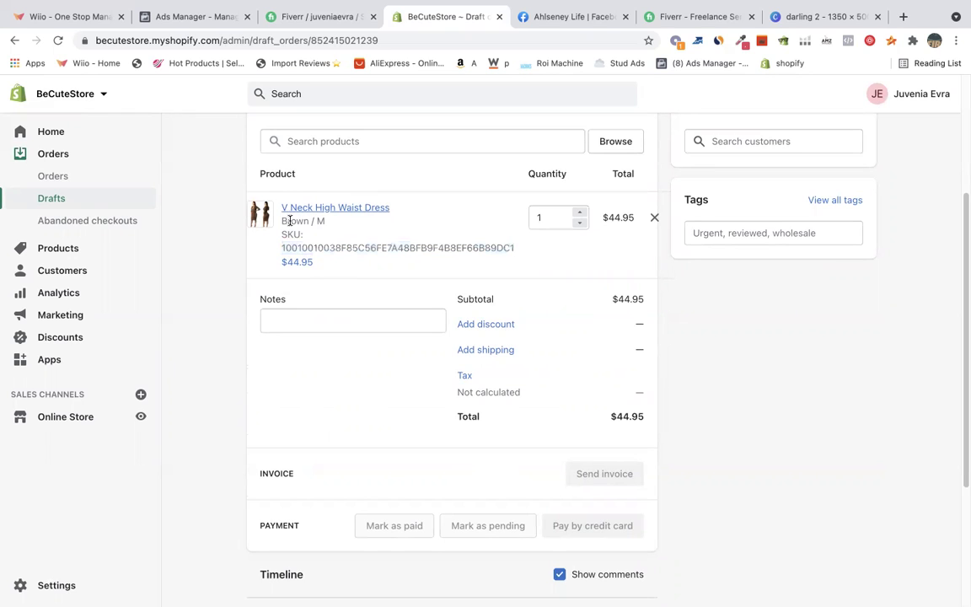
pyautogui.click(321, 222)
pyautogui.scroll(-5, 961, 400)
pyautogui.scroll(10, 963, 462)
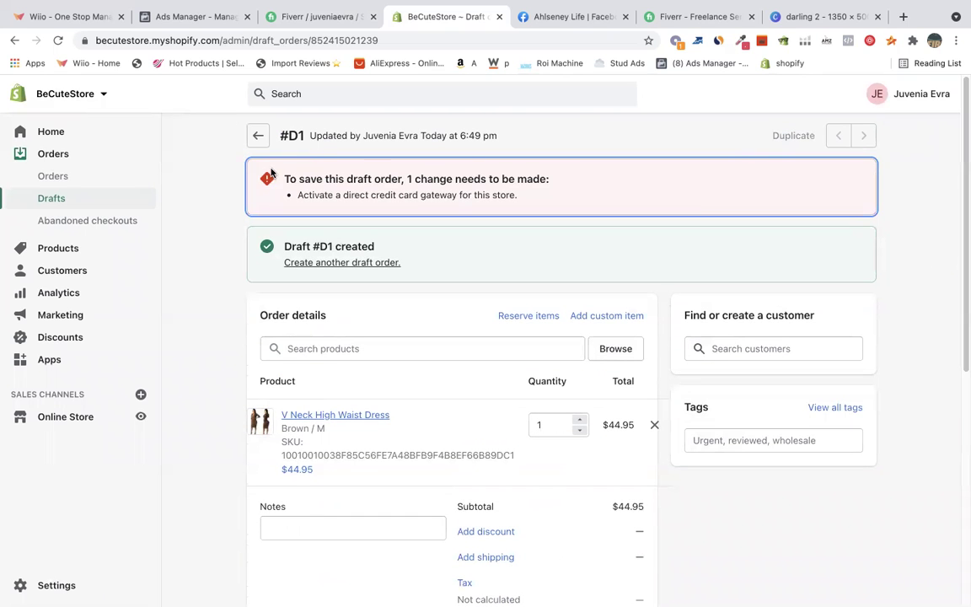
pyautogui.click(253, 135)
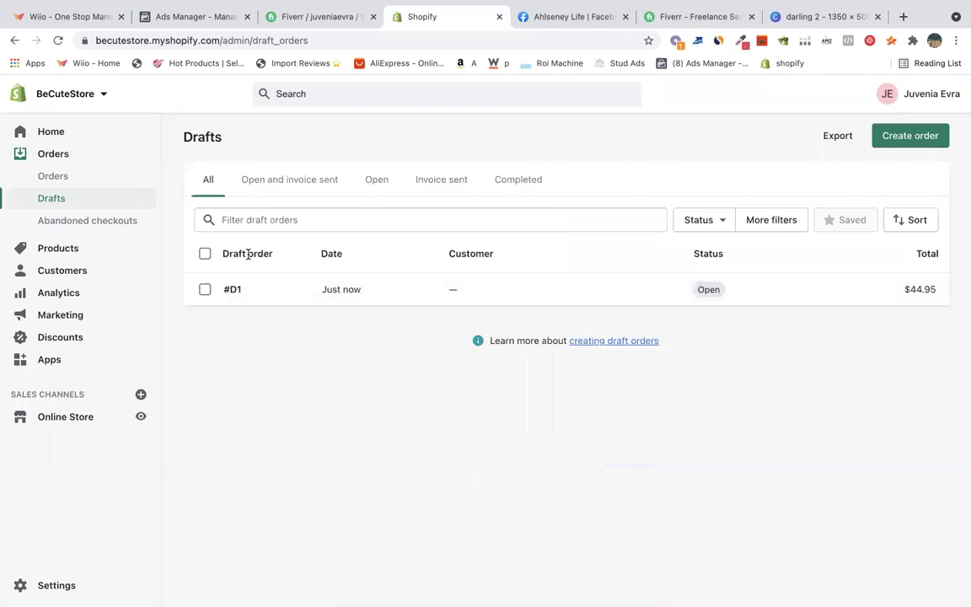
# View the empty orders page, the drafts list and the admin home, ending on the drafts list.
pyautogui.click(52, 154)
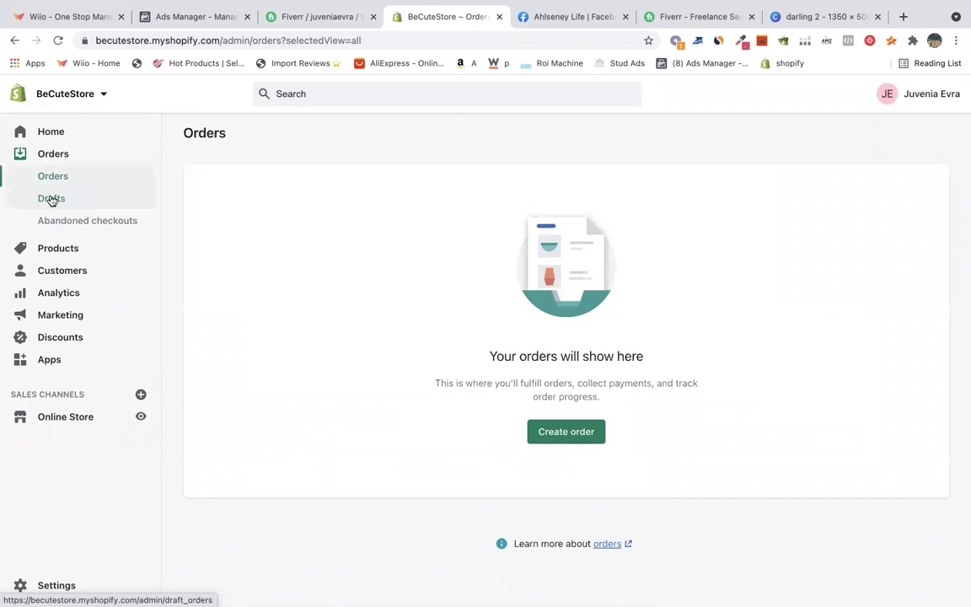
pyautogui.click(51, 199)
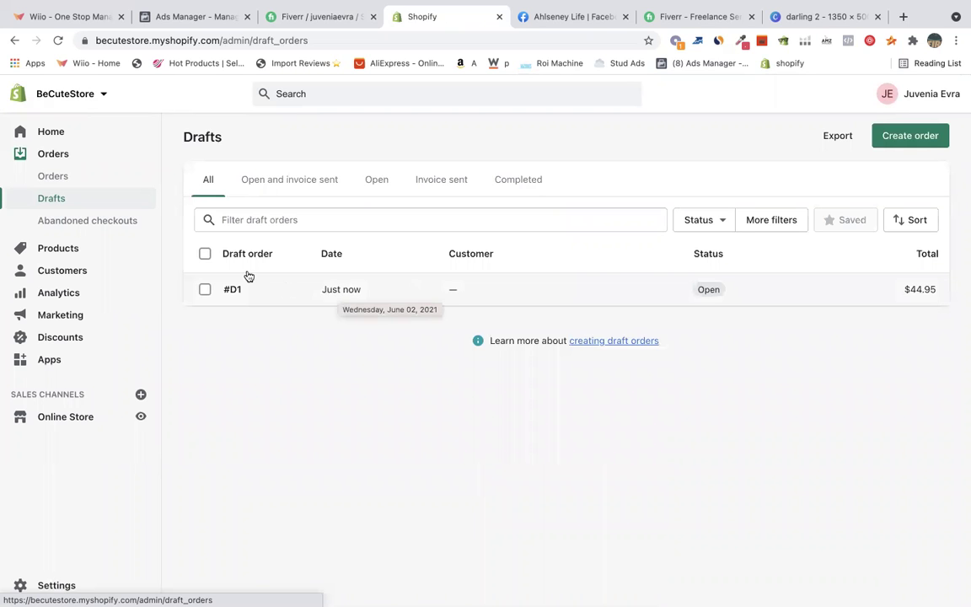
pyautogui.click(75, 130)
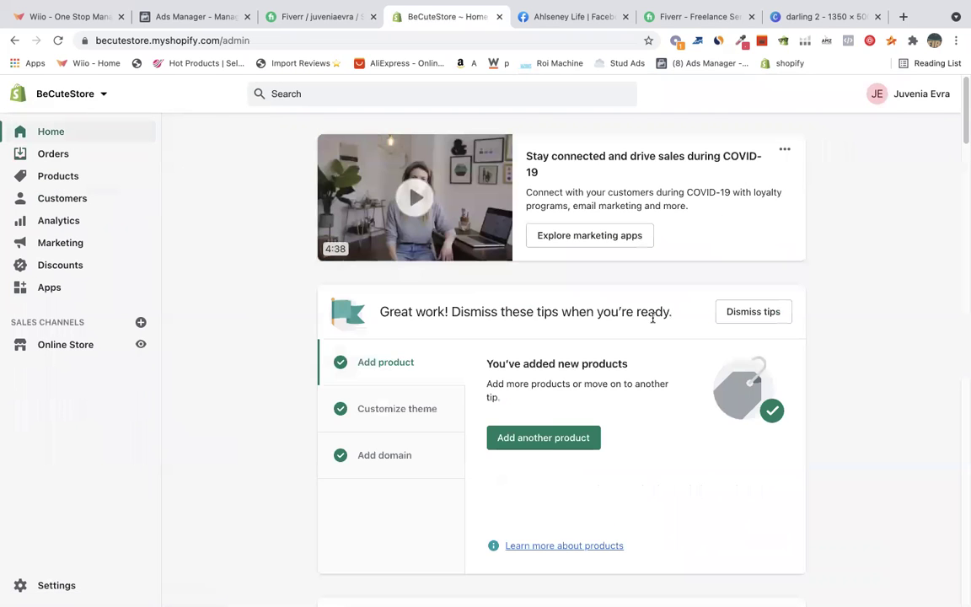
pyautogui.click(56, 151)
pyautogui.click(64, 202)
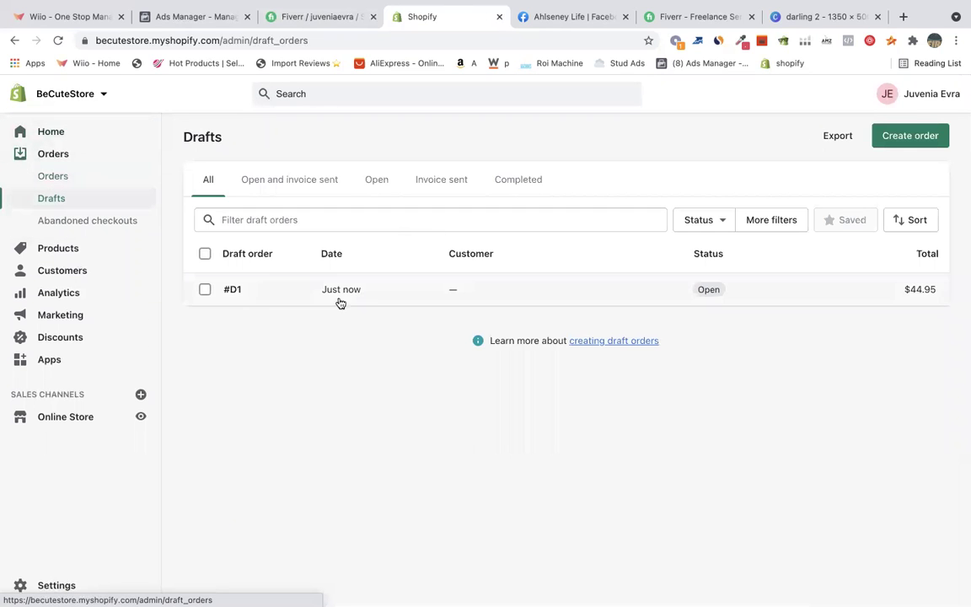
# Open draft order #D1 and review its product line, totals and payment section.
pyautogui.click(339, 293)
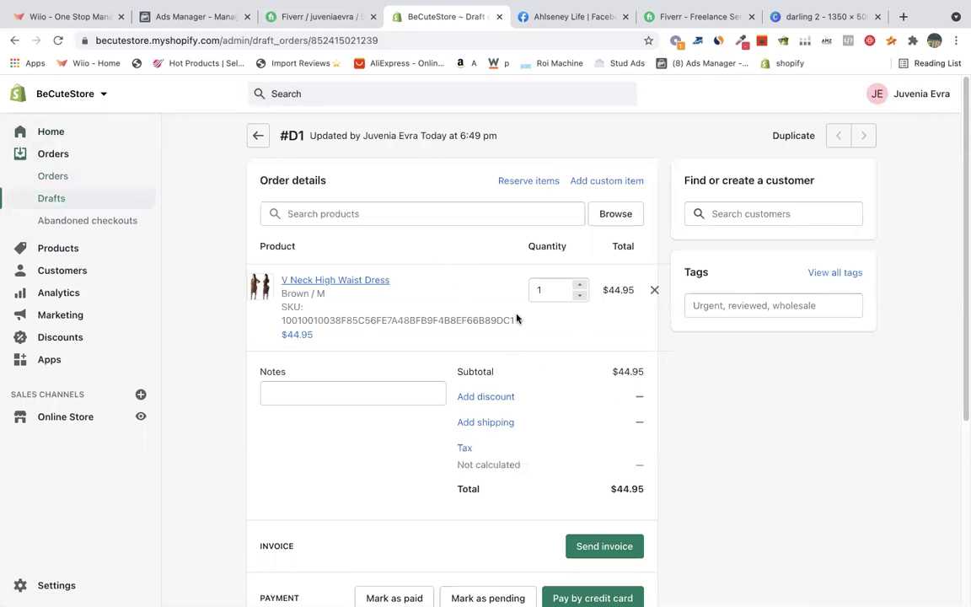
pyautogui.moveTo(962, 194); pyautogui.dragTo(805, 177)
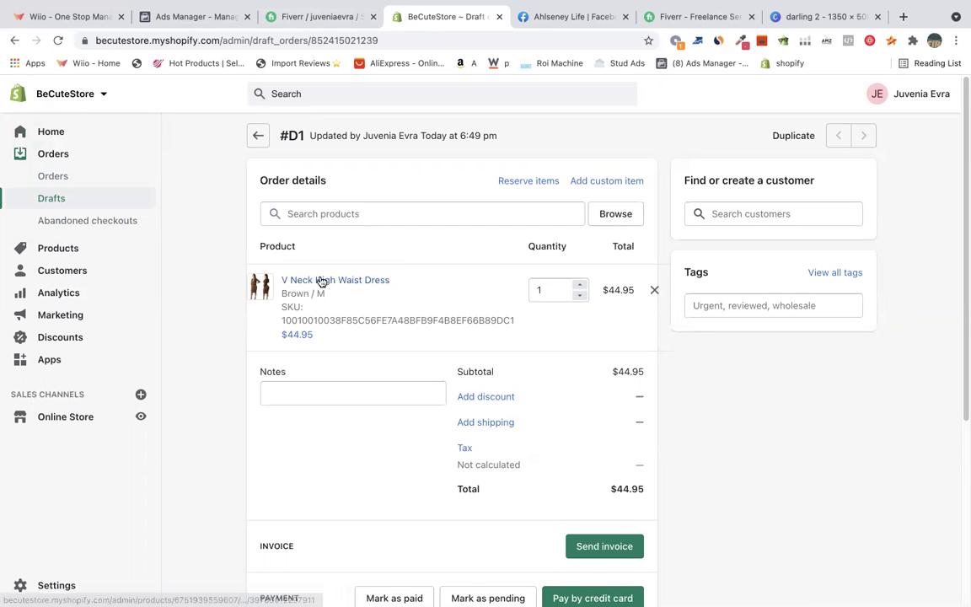
pyautogui.moveTo(132, 594)
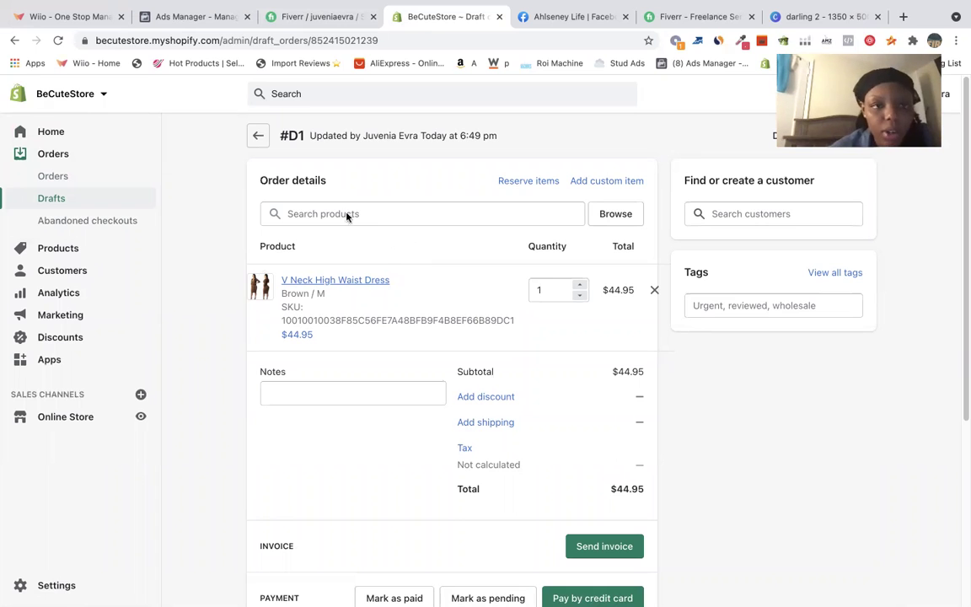
# Leave the draft order and view the abandoned checkouts page.
pyautogui.click(258, 138)
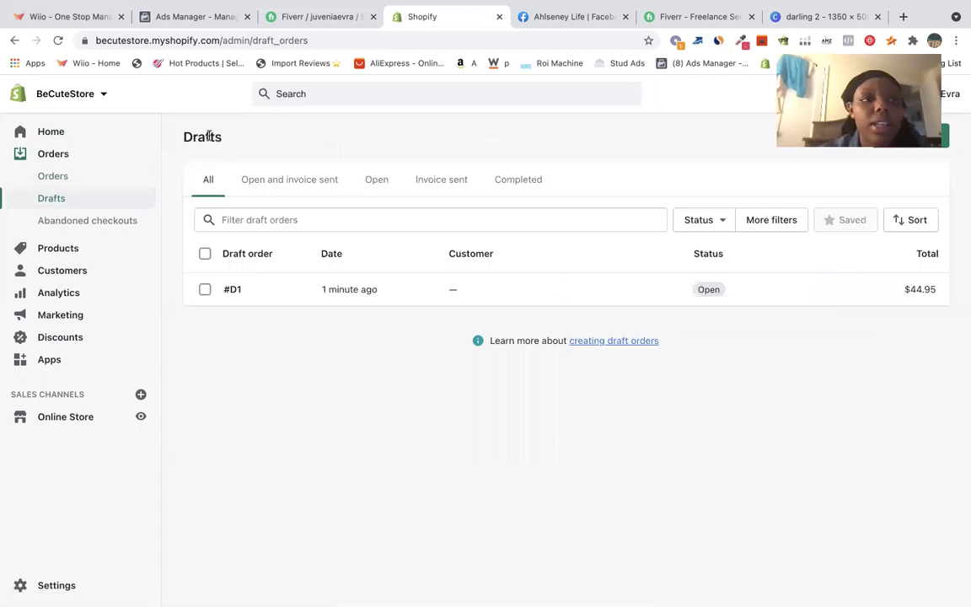
pyautogui.click(66, 220)
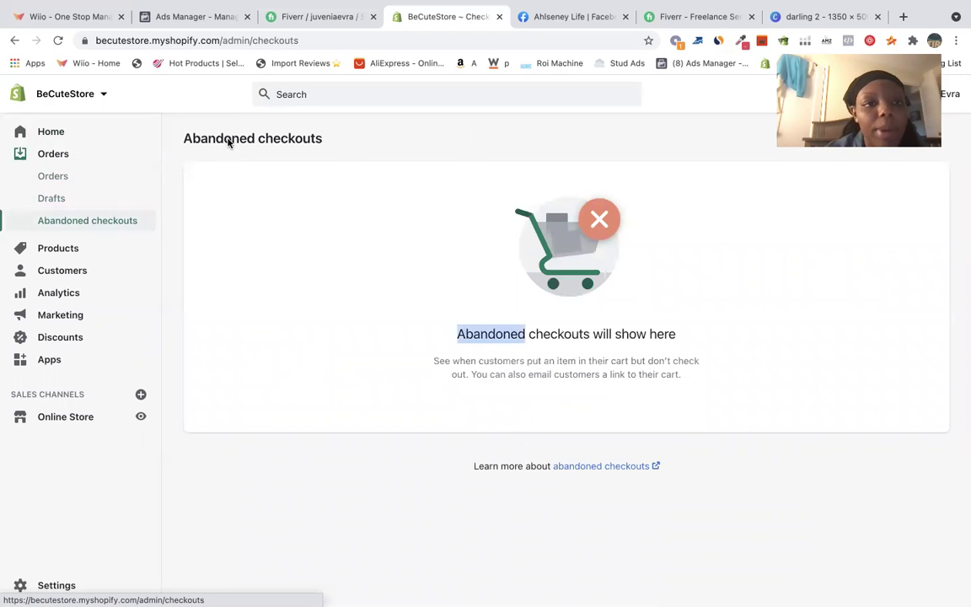
pyautogui.click(215, 137)
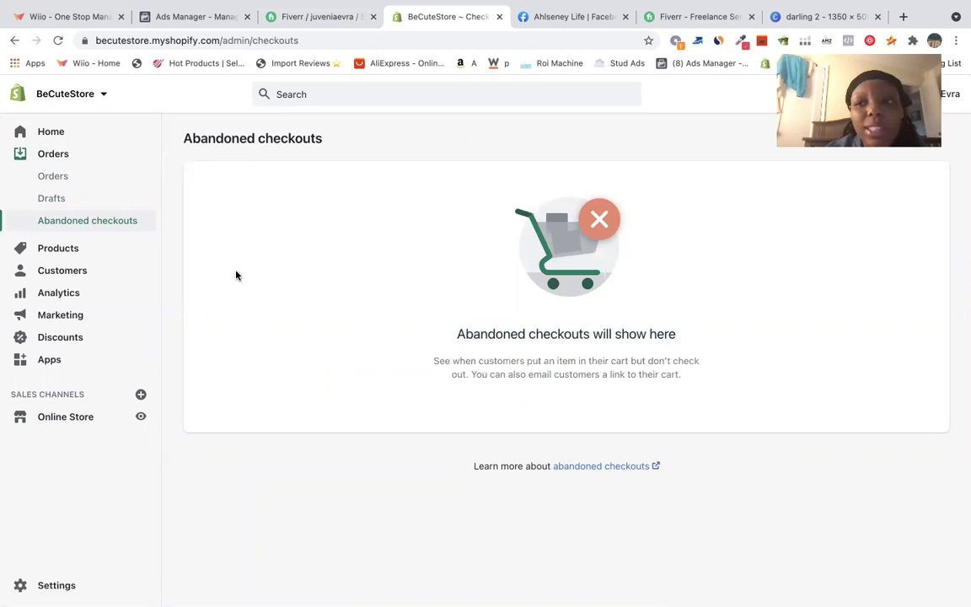
# Open the Bandage Party Dresses draft from all products and review its description, media and organization details.
pyautogui.click(57, 251)
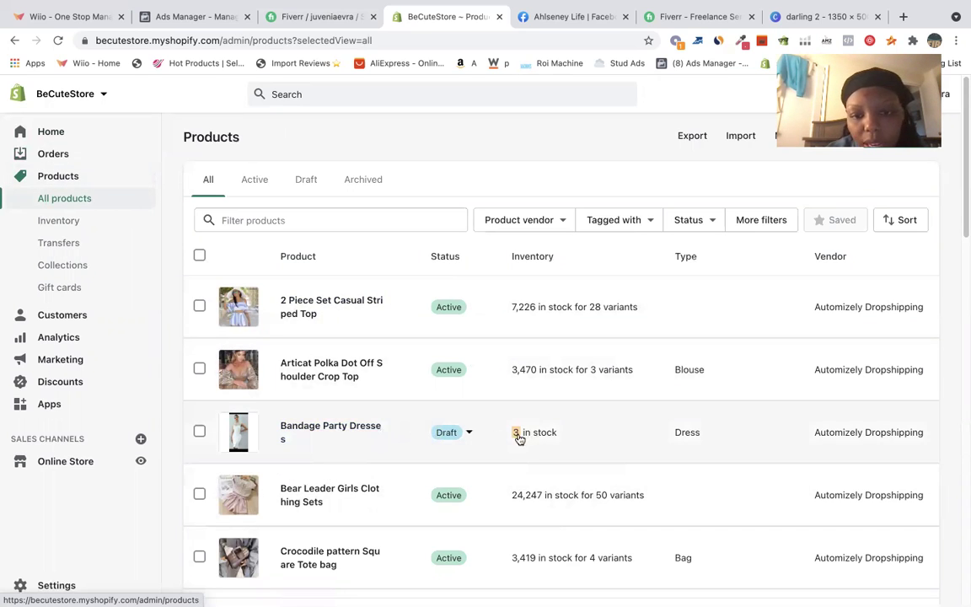
pyautogui.click(329, 438)
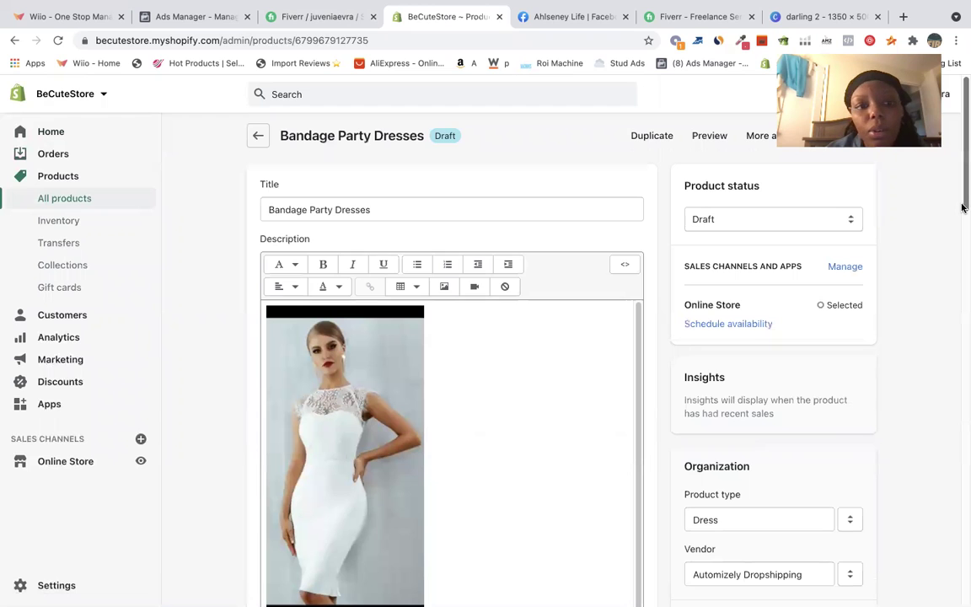
pyautogui.scroll(-5, 962, 208)
pyautogui.scroll(1, 685, 250)
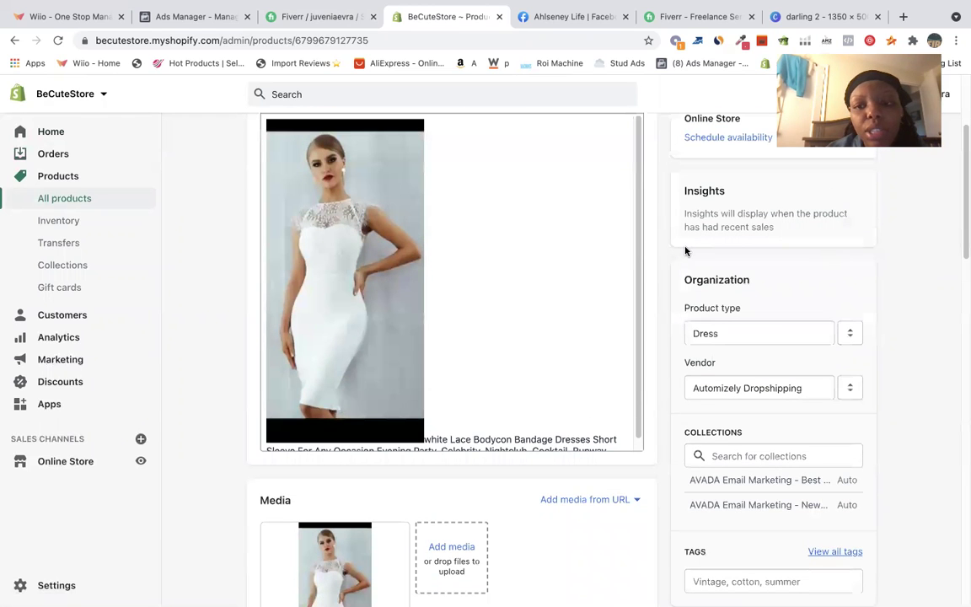
pyautogui.scroll(-1, 636, 295)
pyautogui.click(638, 202)
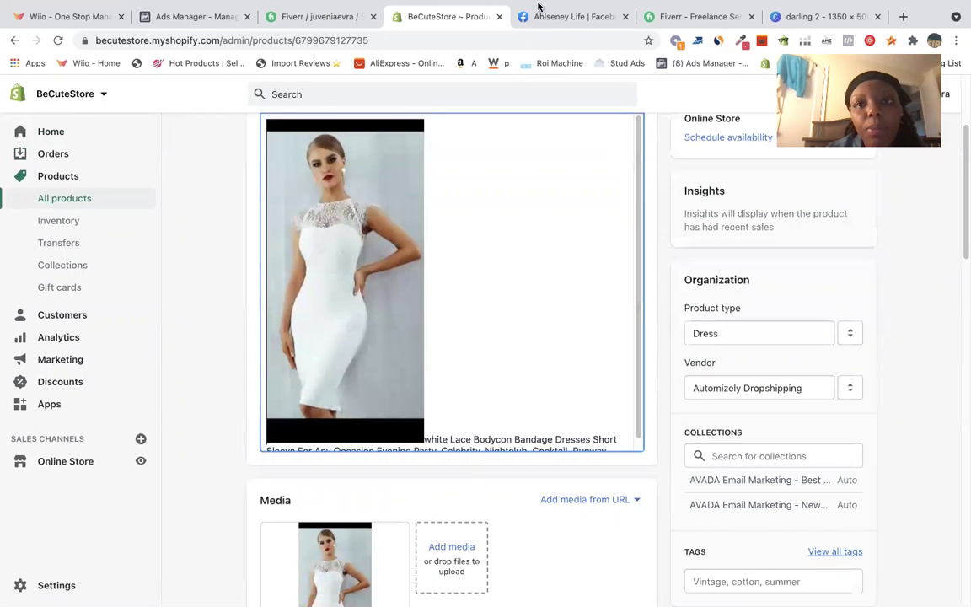
pyautogui.moveTo(505, 22)
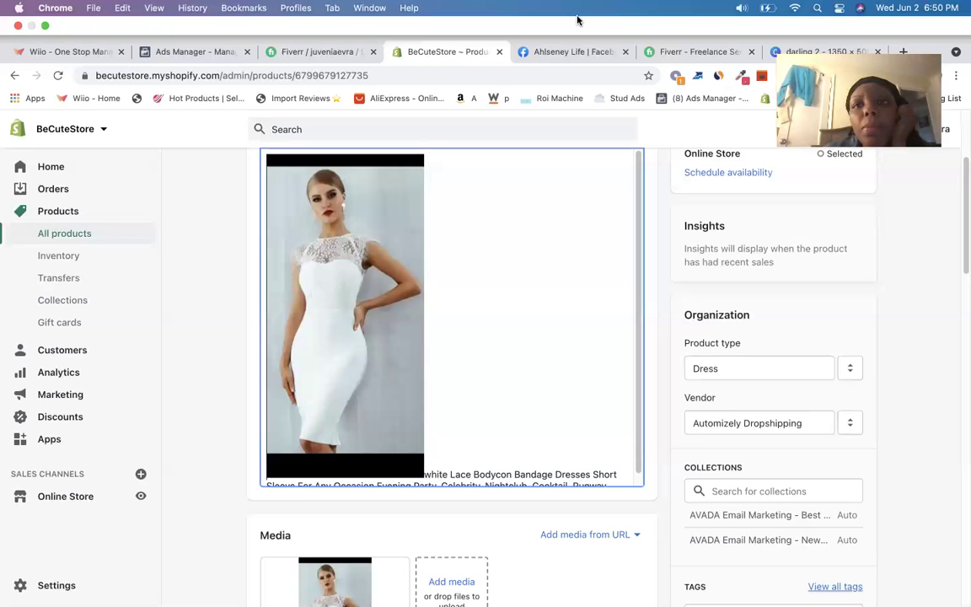
pyautogui.press('Return')
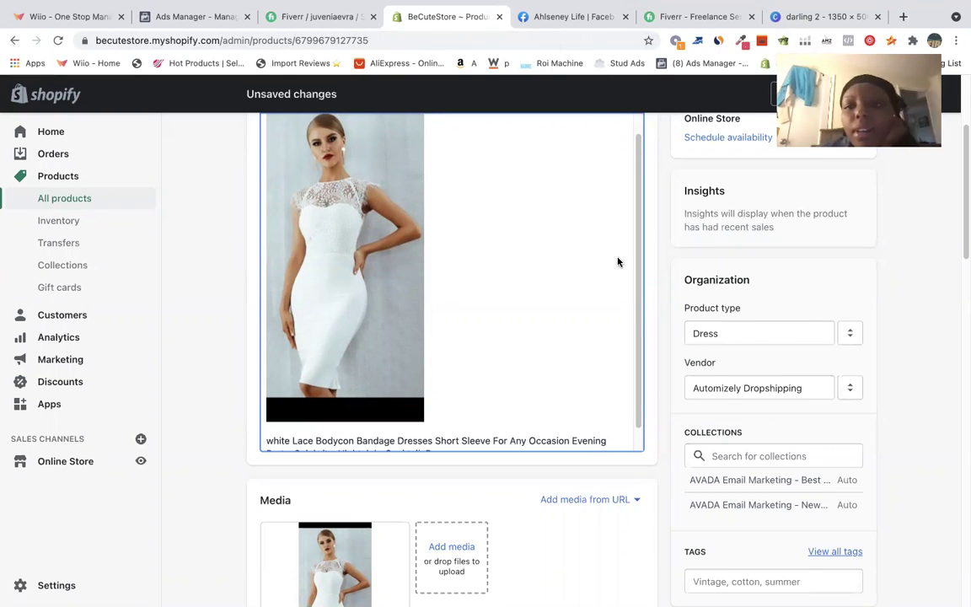
# Review the product's shipping, country of origin, variants and search listing, and return to the products list without saving.
pyautogui.moveTo(963, 255); pyautogui.dragTo(963, 472)
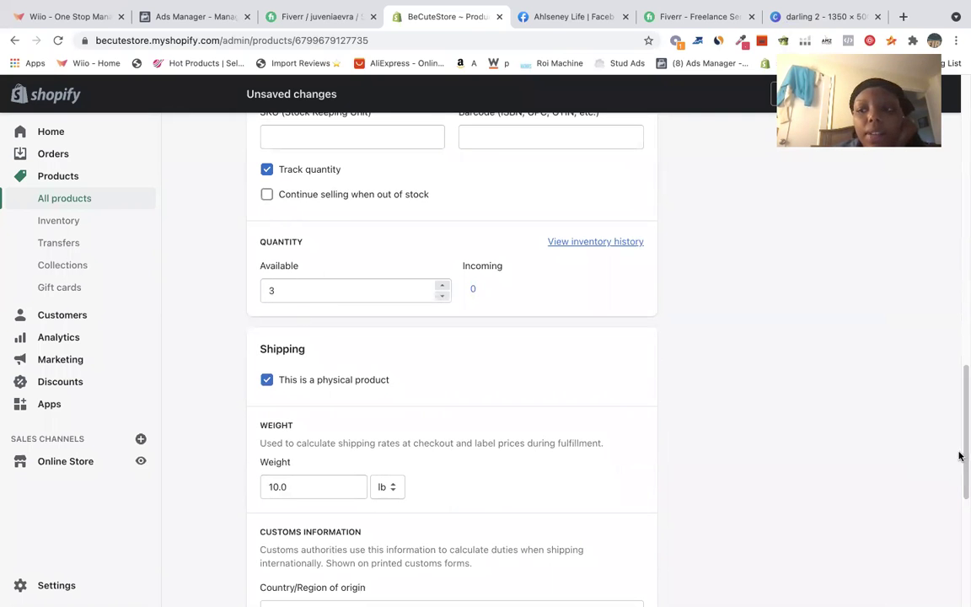
pyautogui.moveTo(962, 453); pyautogui.dragTo(962, 515)
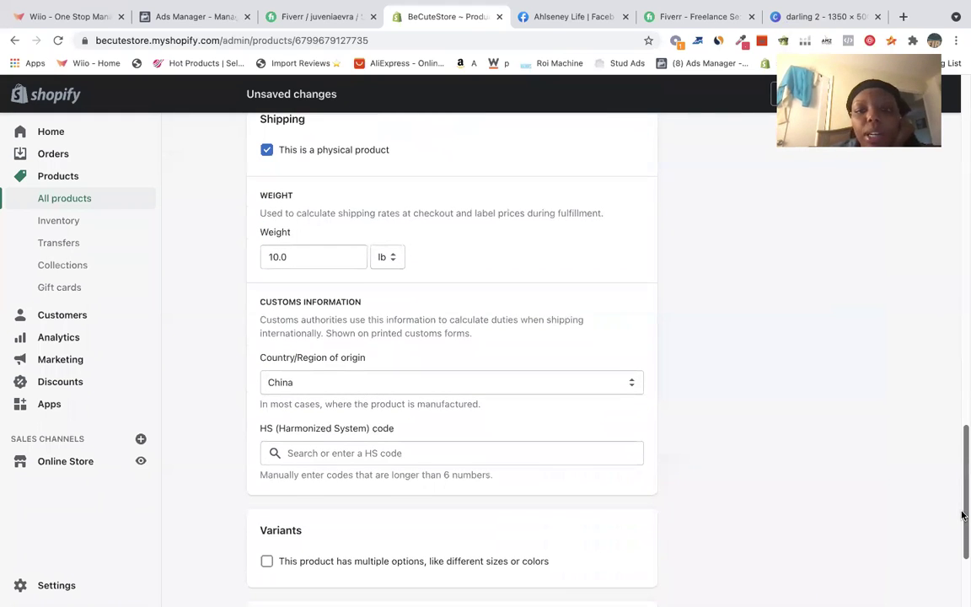
pyautogui.click(633, 382)
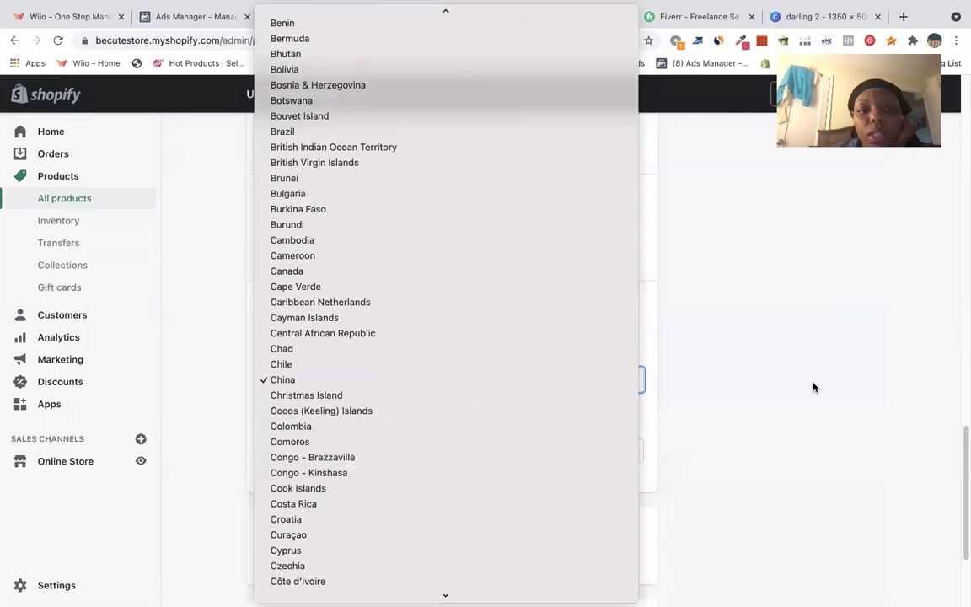
pyautogui.click(813, 387)
pyautogui.moveTo(964, 433); pyautogui.dragTo(962, 499)
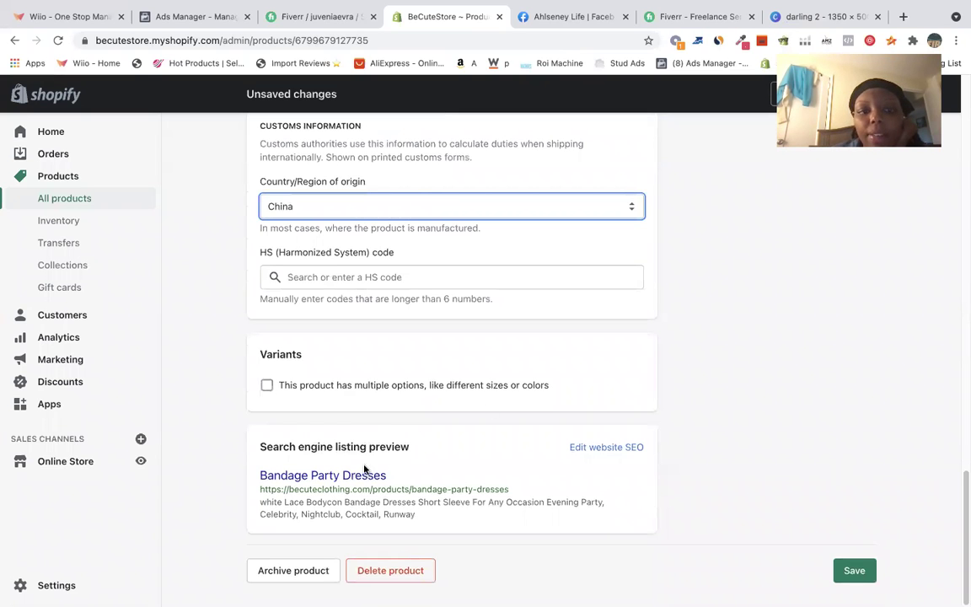
pyautogui.scroll(15, 542, 162)
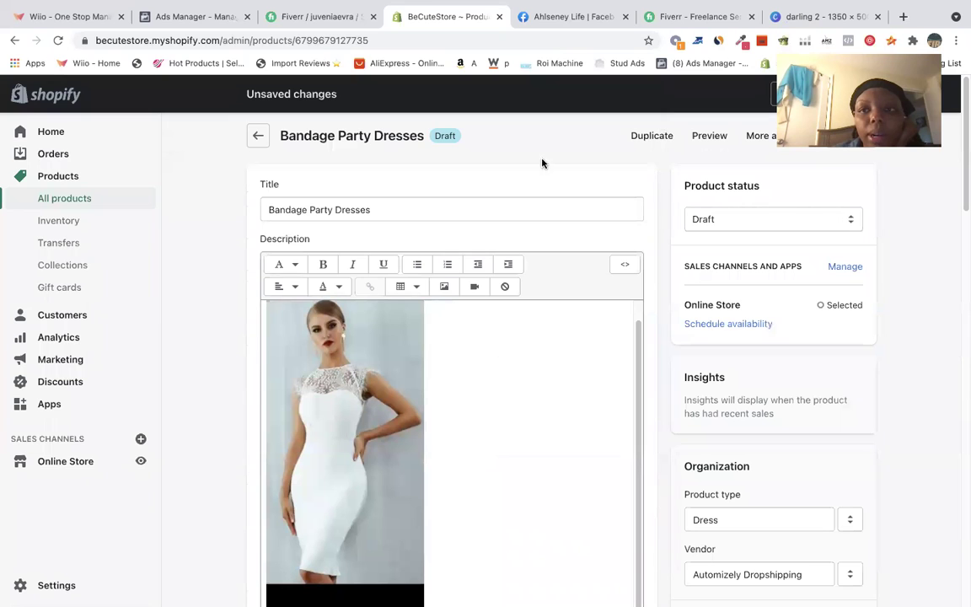
pyautogui.click(258, 136)
pyautogui.click(645, 390)
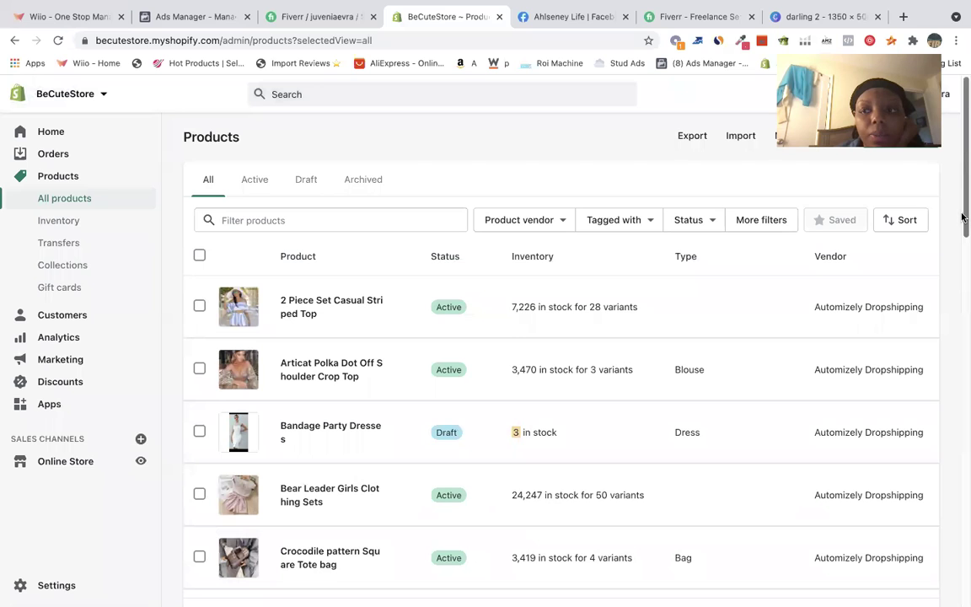
# Select the Mini Polka Dot Dress, check its sales channels and open its online store page.
pyautogui.moveTo(527, 2)
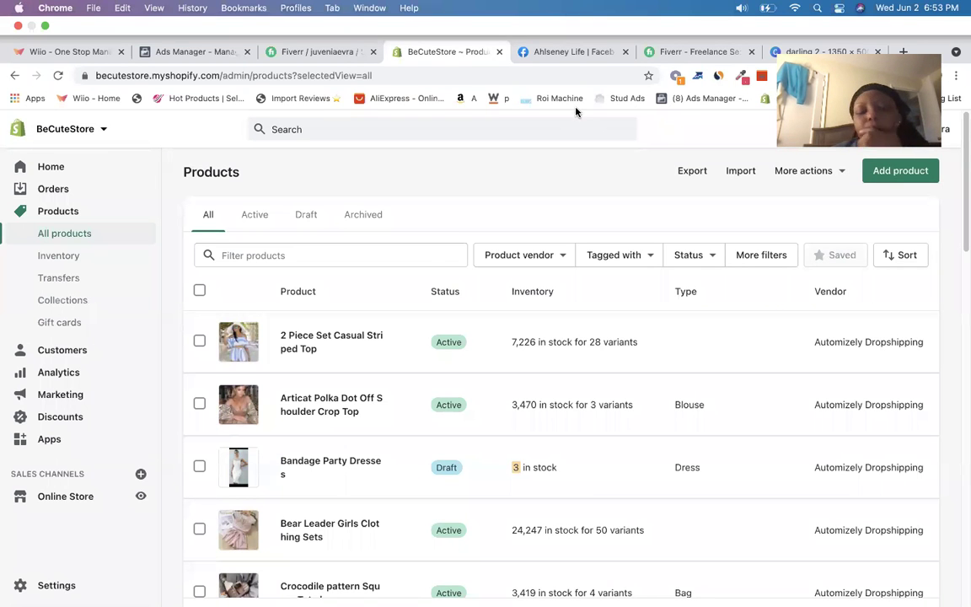
pyautogui.scroll(-1, 962, 278)
pyautogui.moveTo(962, 287); pyautogui.dragTo(960, 380)
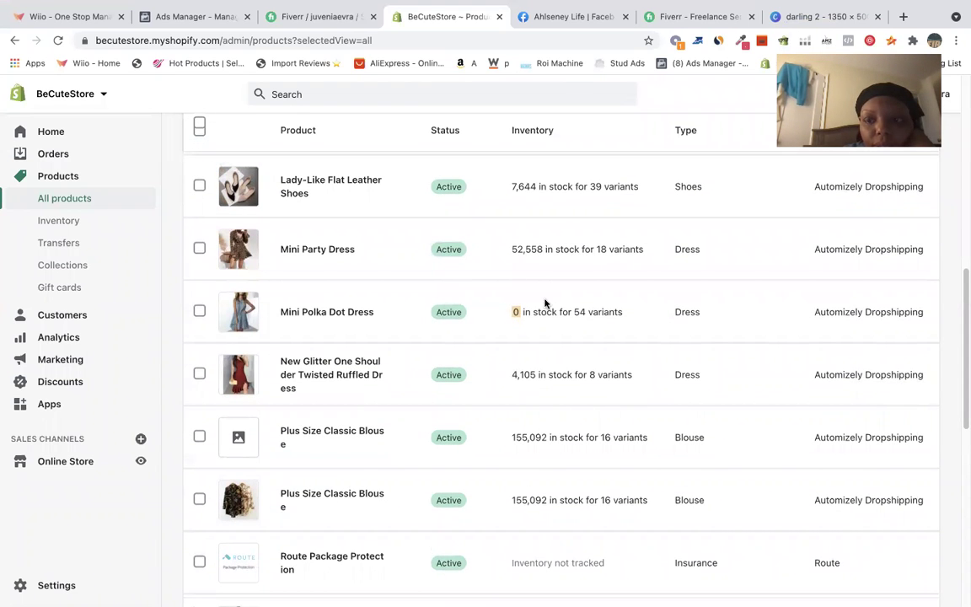
pyautogui.click(199, 312)
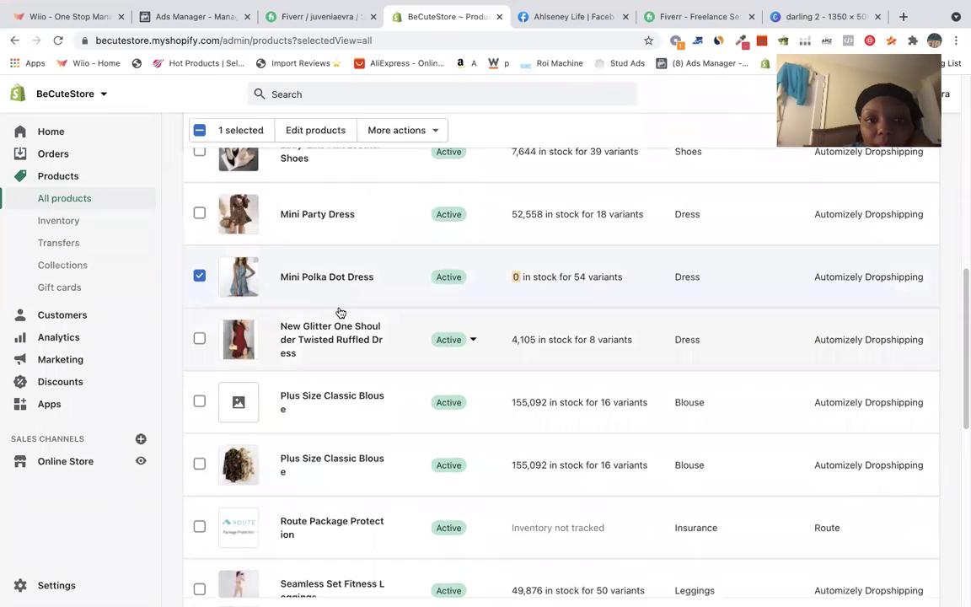
pyautogui.click(474, 279)
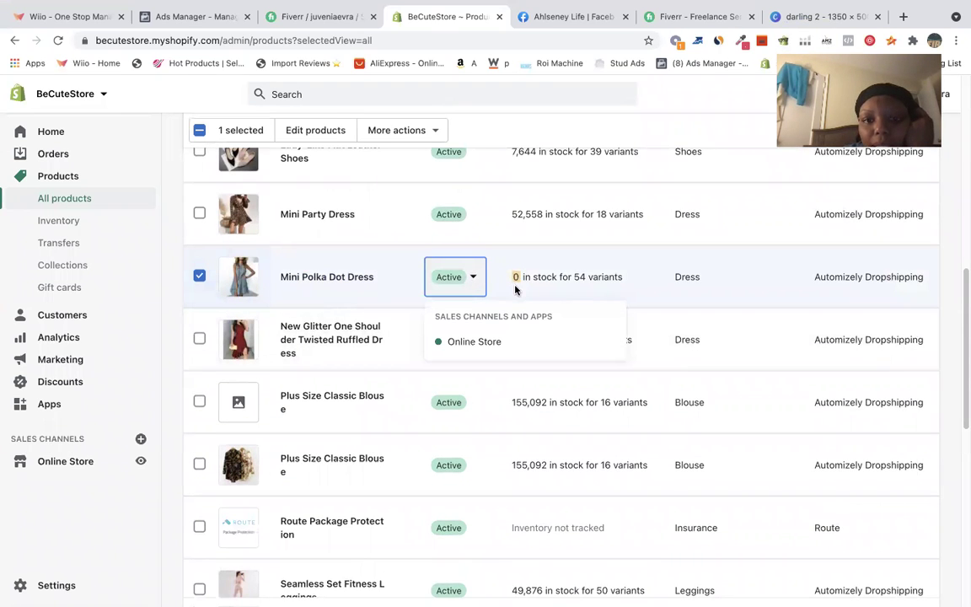
pyautogui.click(441, 280)
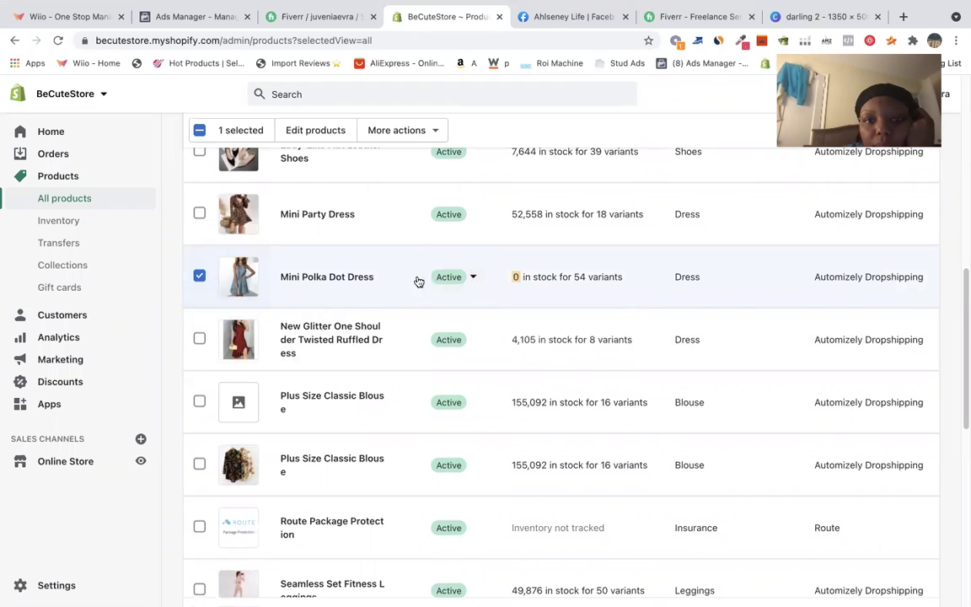
pyautogui.moveTo(356, 281)
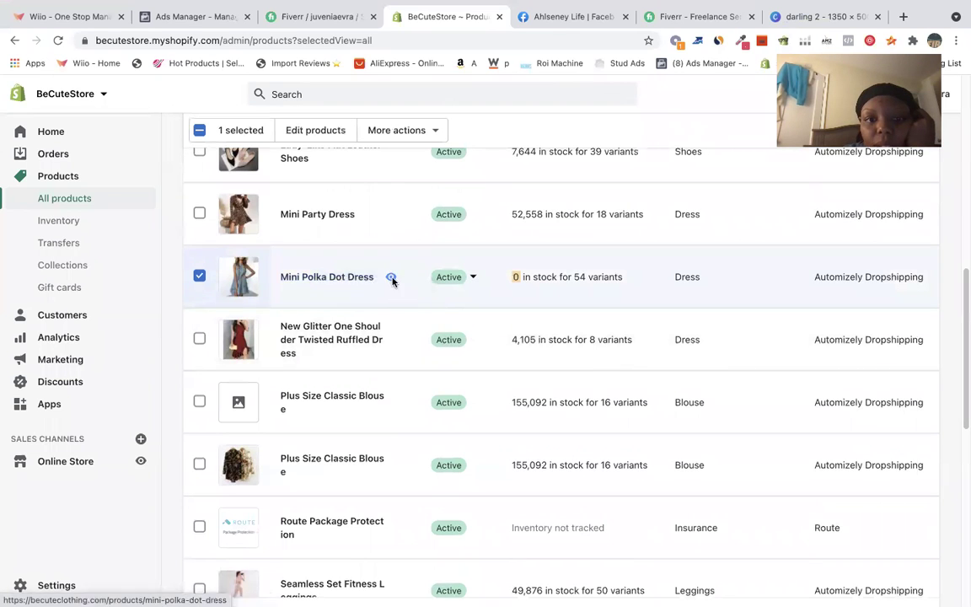
pyautogui.click(391, 278)
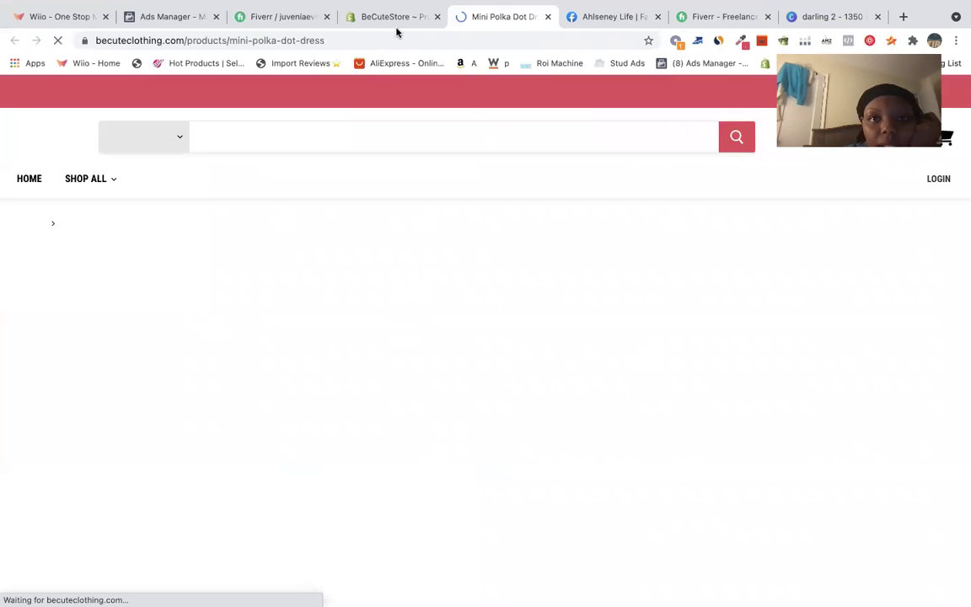
pyautogui.click(395, 17)
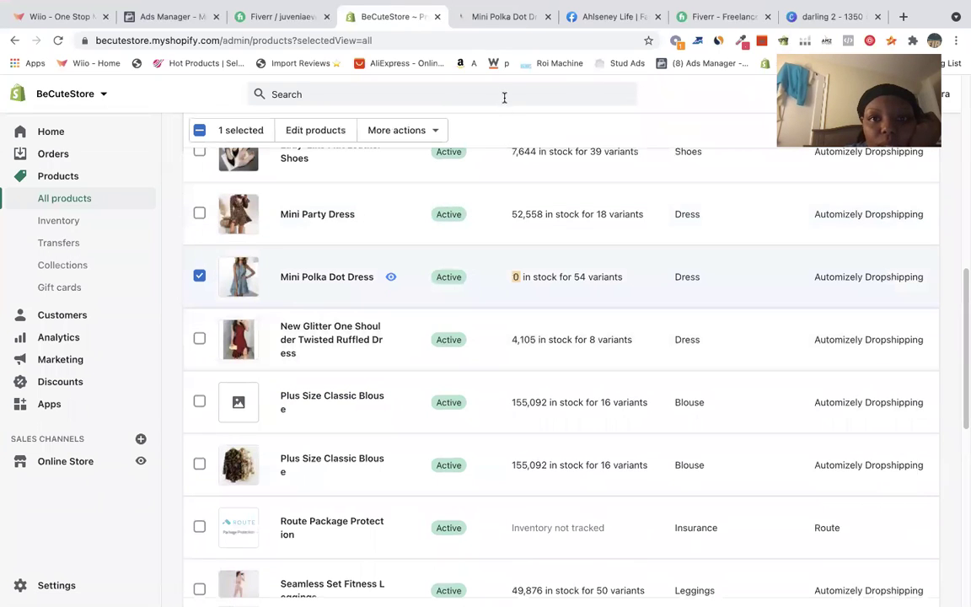
pyautogui.click(624, 87)
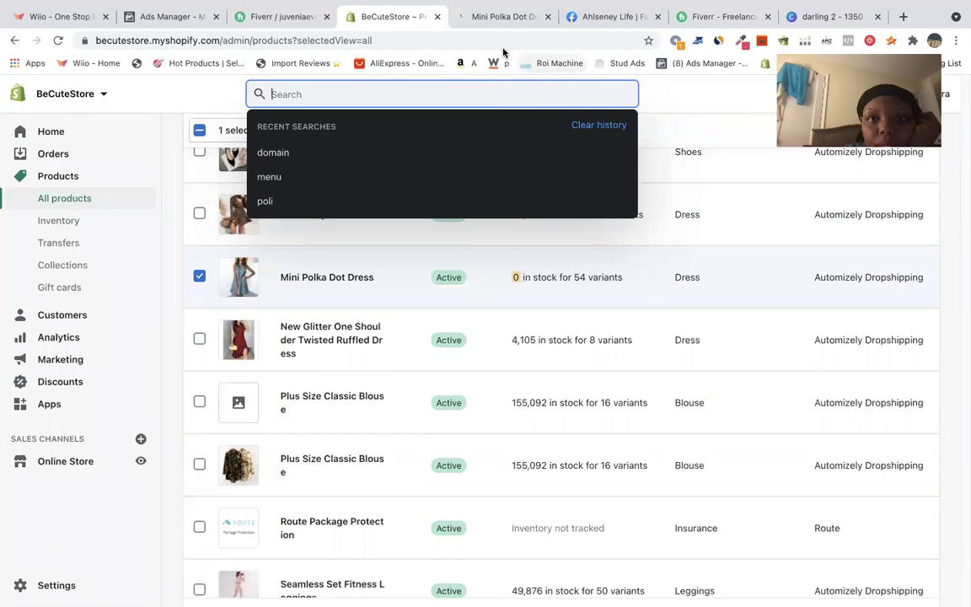
pyautogui.press('Escape')
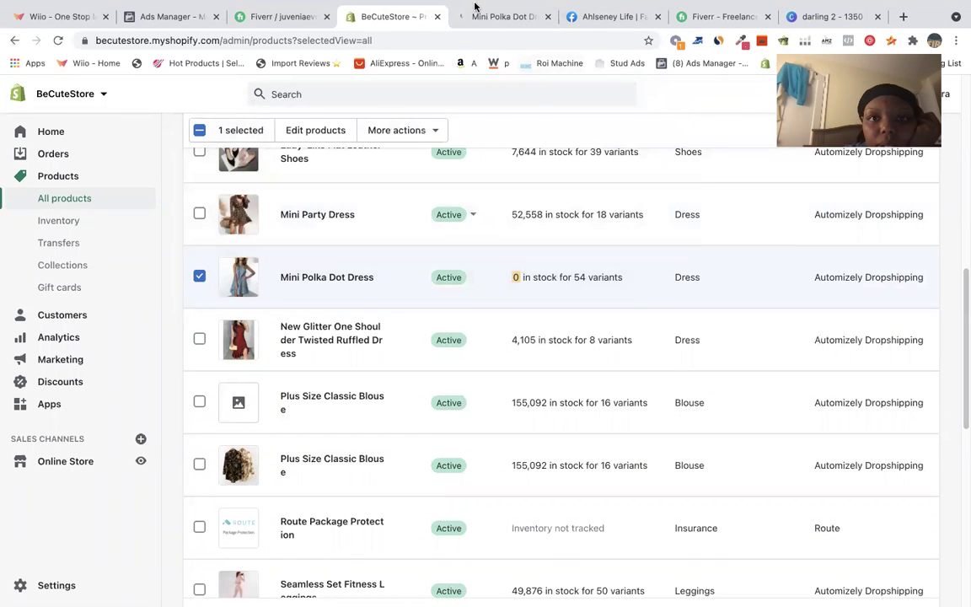
pyautogui.click(647, 104)
pyautogui.press('Escape')
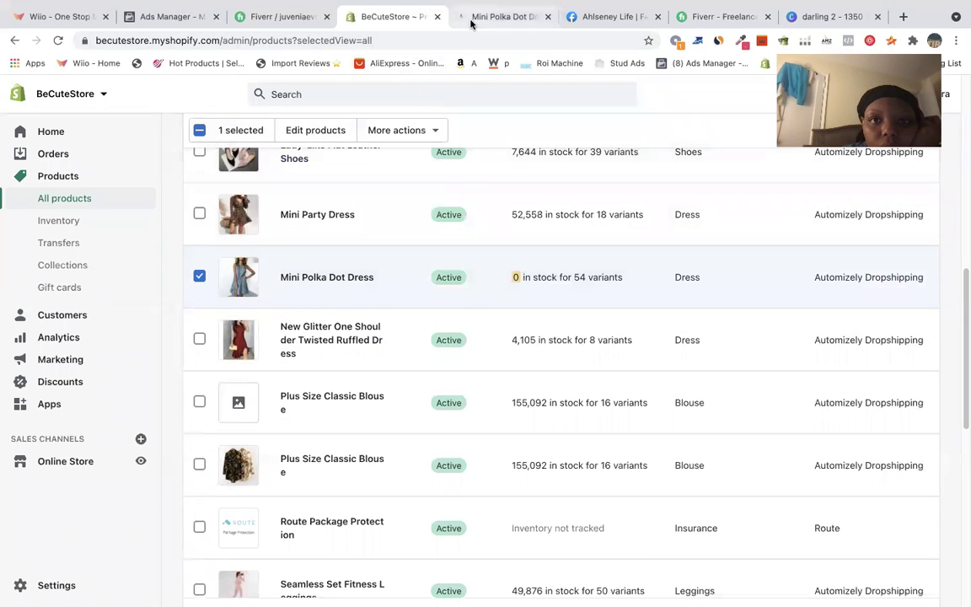
# Examine the Mini Polka Dot Dress storefront page with its price, availability, size chart and variant options.
pyautogui.click(497, 17)
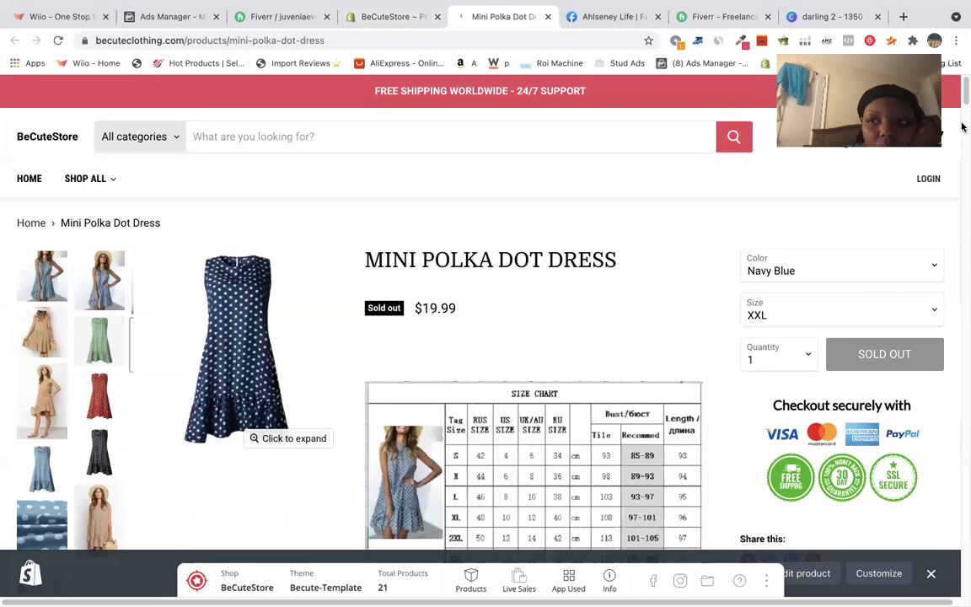
pyautogui.moveTo(965, 84)
pyautogui.mouseDown()
pyautogui.moveTo(964, 148)
pyautogui.moveTo(965, 93)
pyautogui.mouseUp()
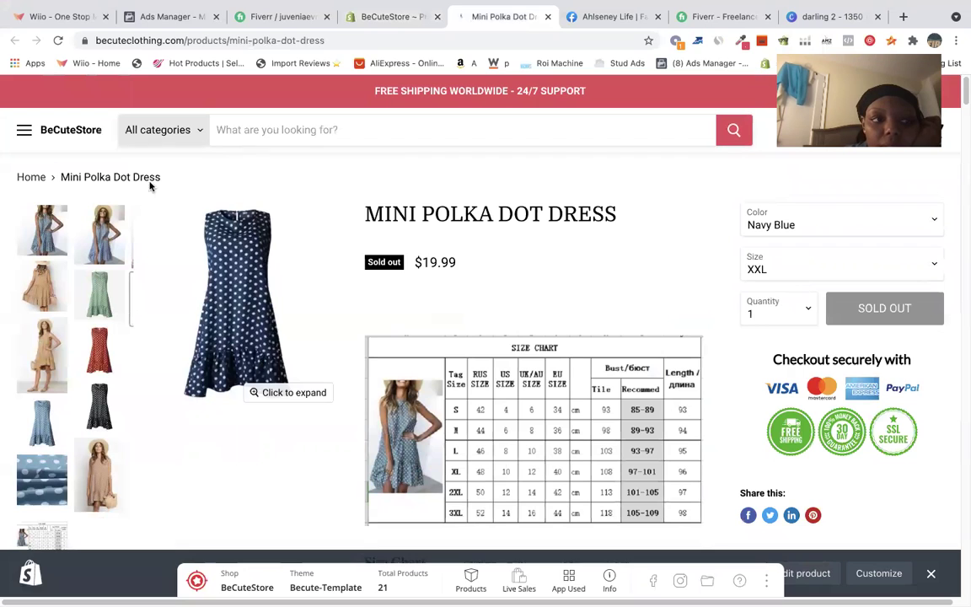
# Preview other product photos of the Mini Polka Dot Dress and close its storefront page.
pyautogui.click(63, 209)
pyautogui.click(84, 225)
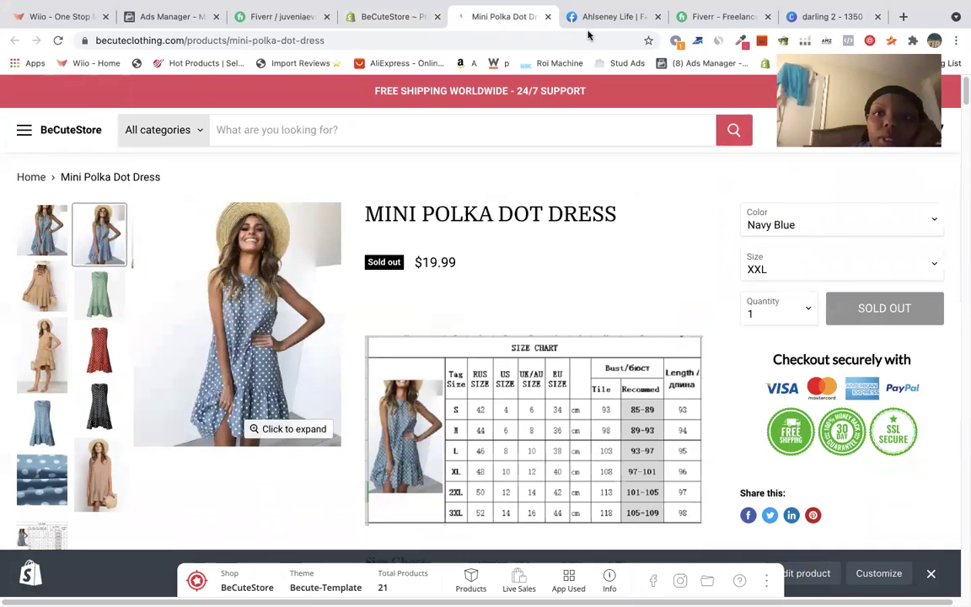
pyautogui.click(548, 16)
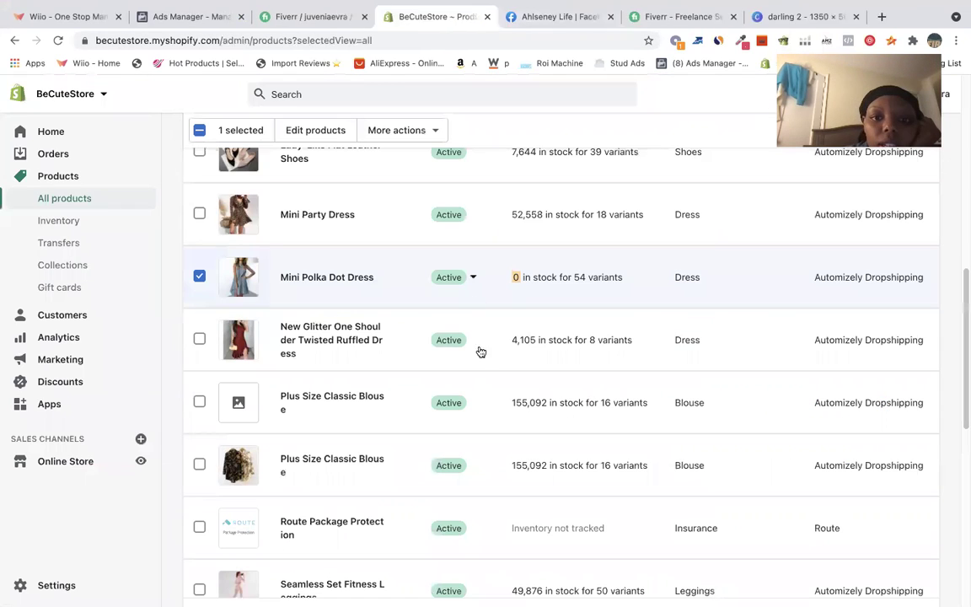
# View the store's inventory page and its transfers page.
pyautogui.click(63, 222)
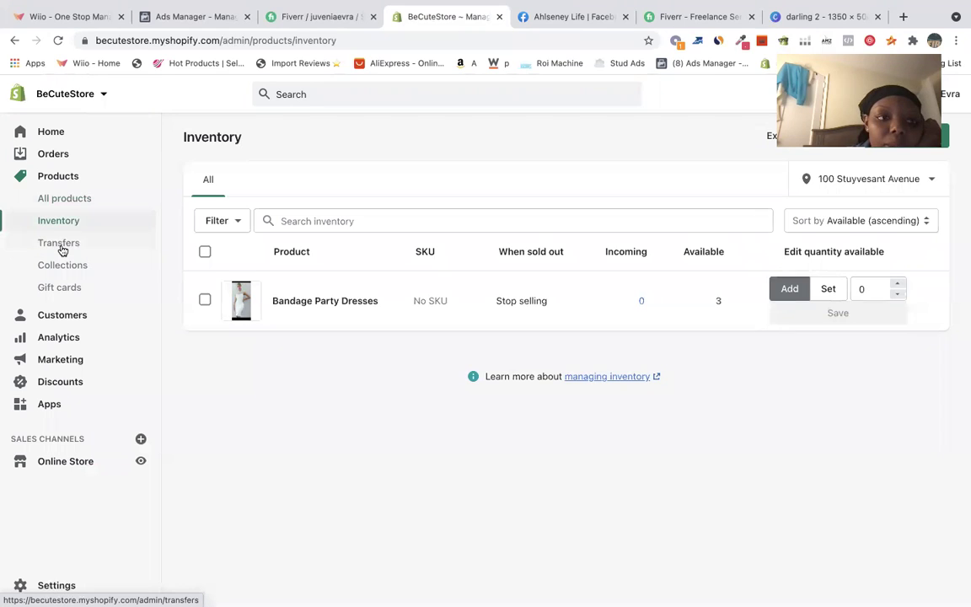
pyautogui.click(59, 244)
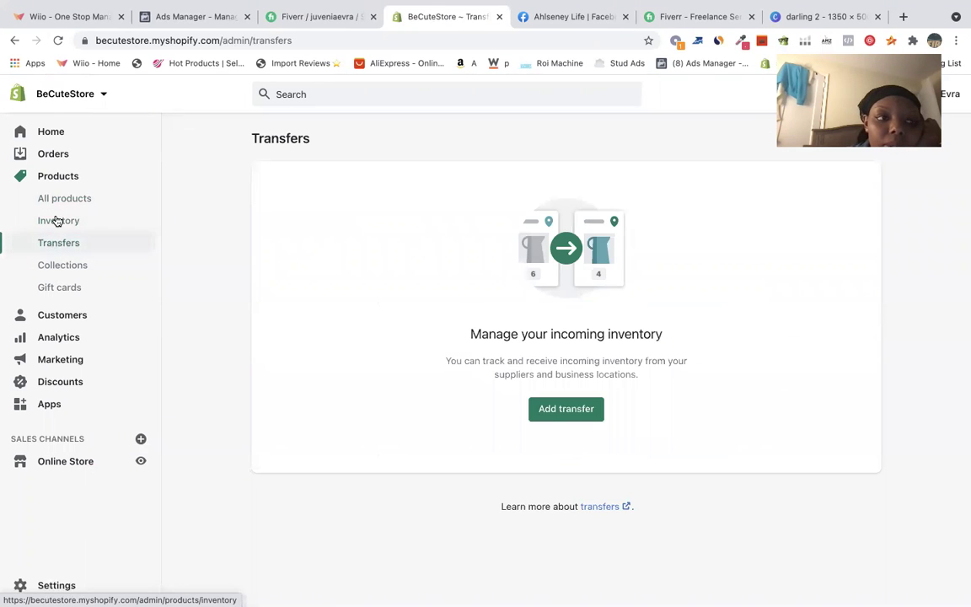
pyautogui.click(56, 221)
pyautogui.click(58, 243)
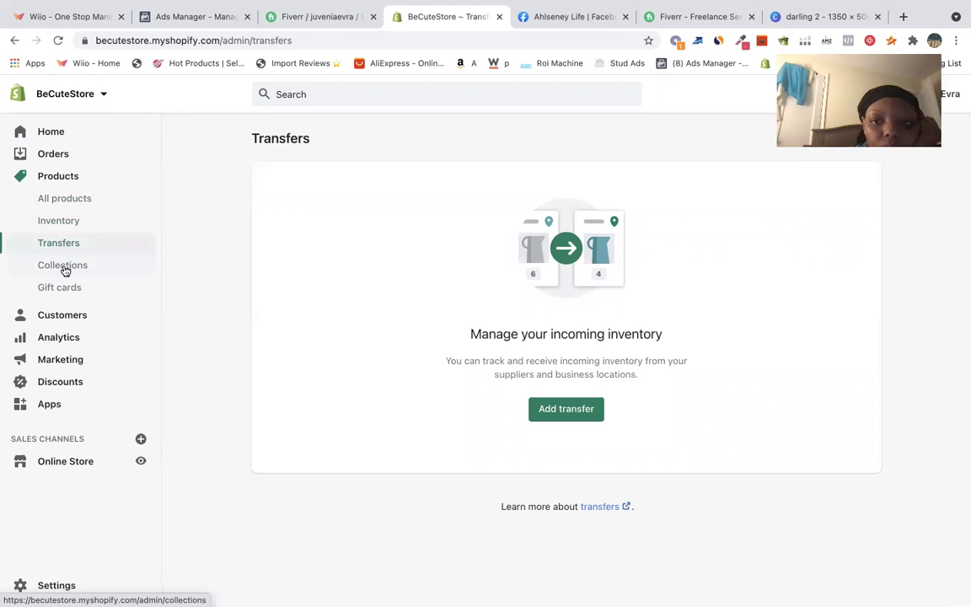
# Open the store's collections and review the list with its product conditions.
pyautogui.click(65, 268)
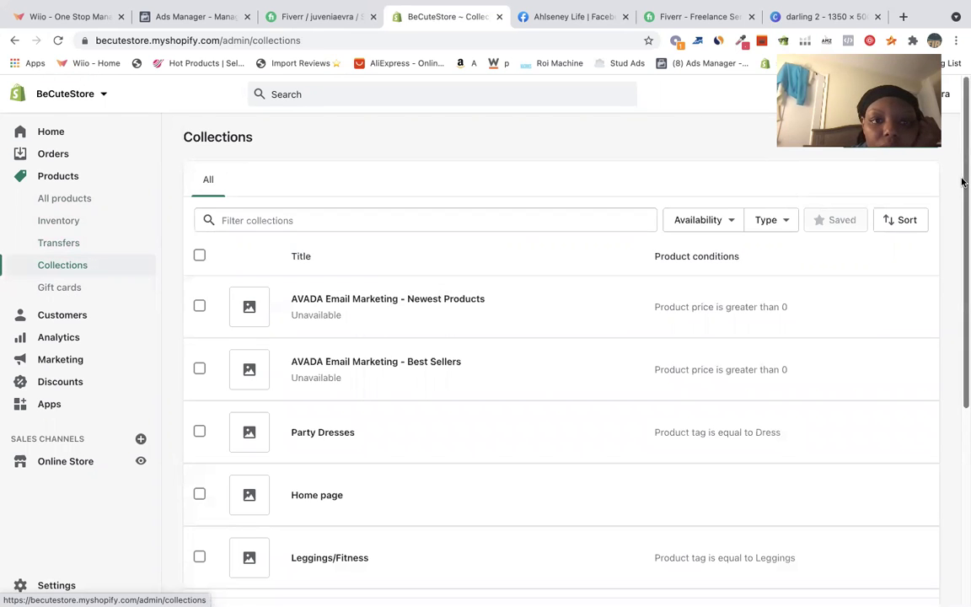
pyautogui.scroll(-3, 962, 205)
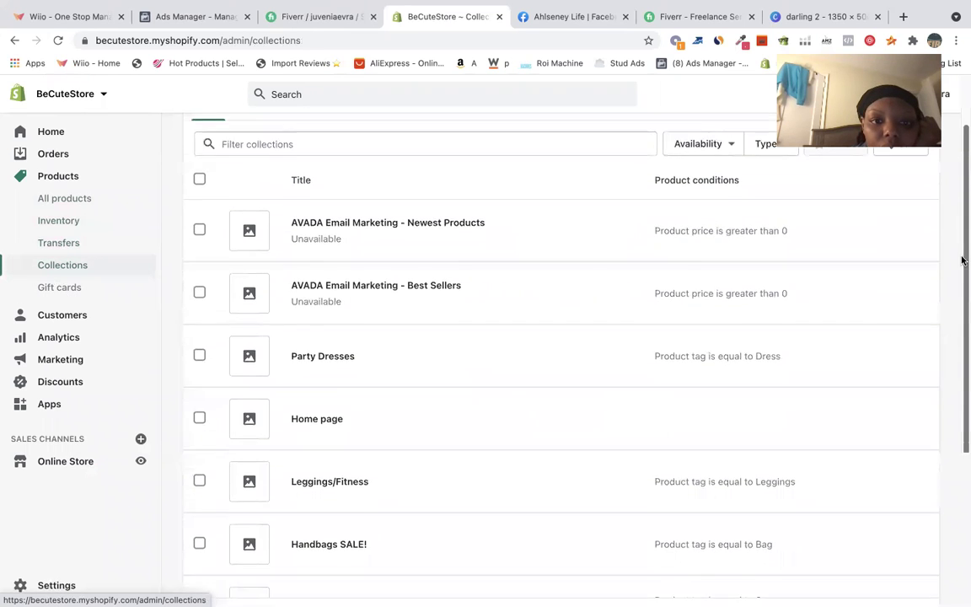
pyautogui.scroll(-4, 961, 304)
pyautogui.scroll(6, 885, 190)
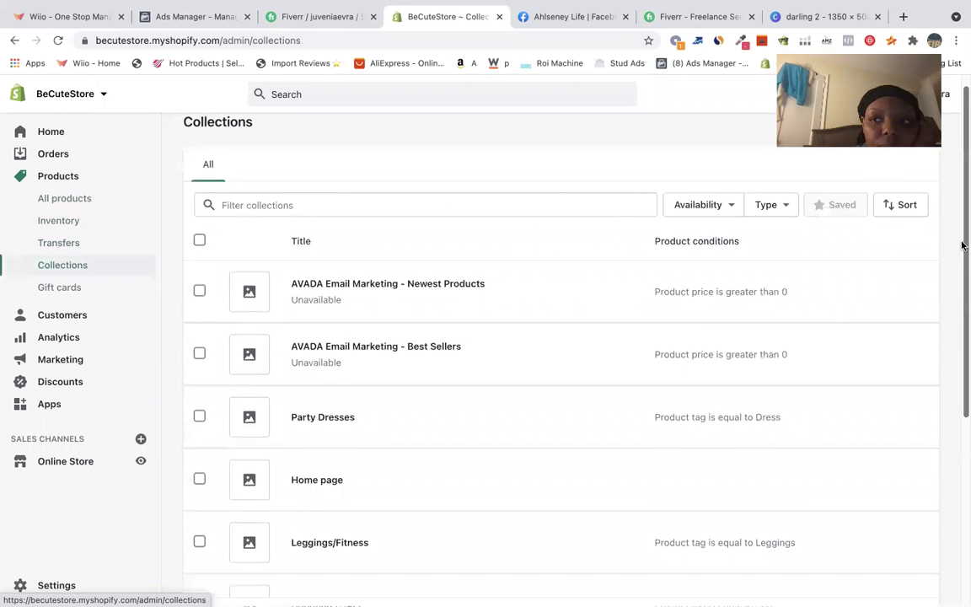
pyautogui.moveTo(961, 244); pyautogui.dragTo(959, 171)
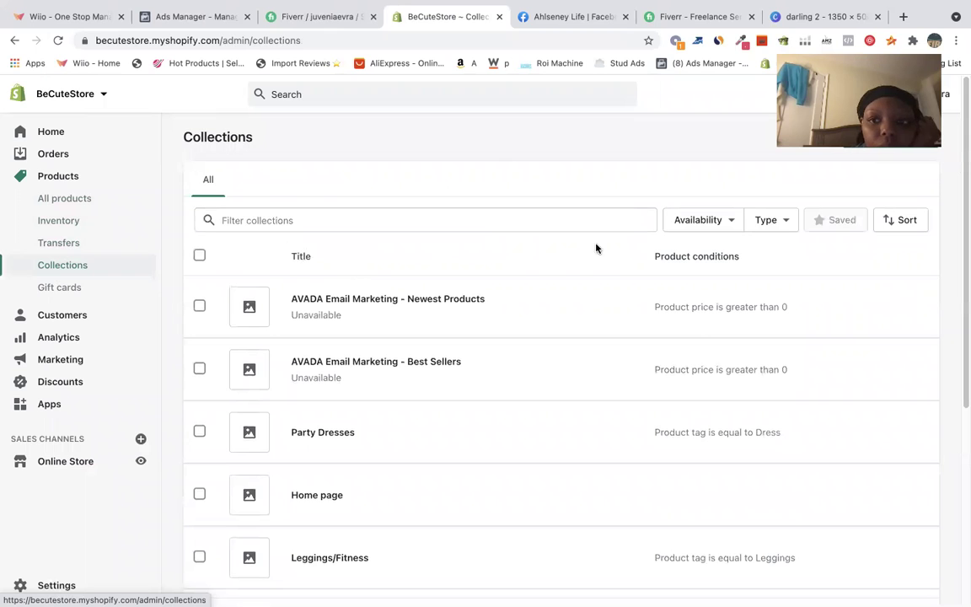
pyautogui.moveTo(961, 183); pyautogui.dragTo(931, 151)
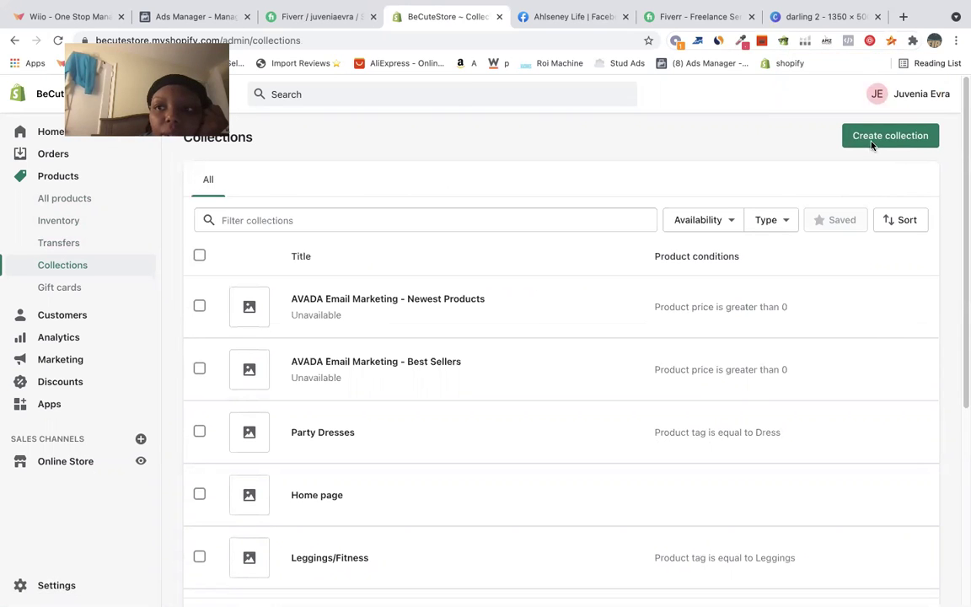
# Start a new collection and title it Summer Sandals.
pyautogui.click(874, 139)
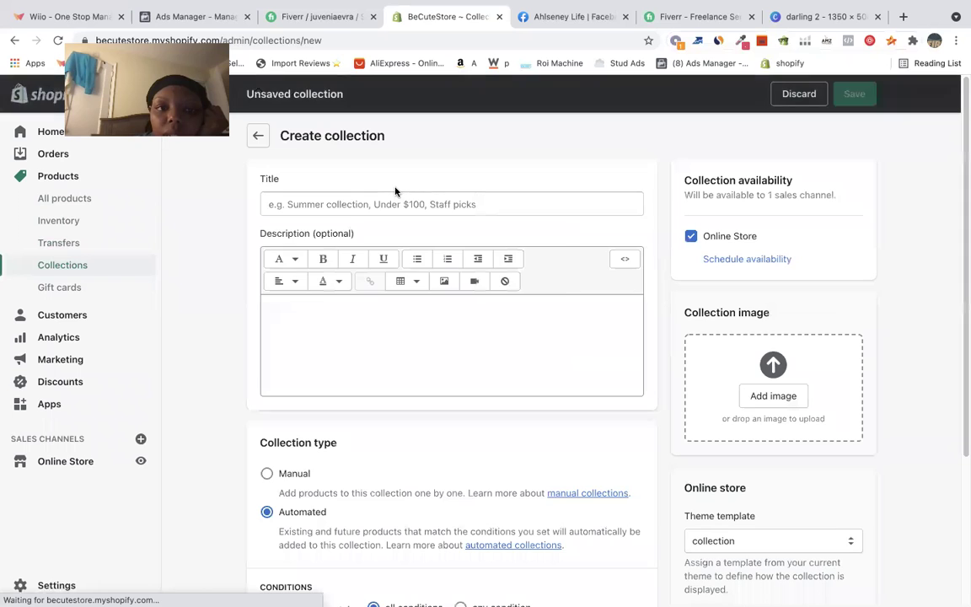
pyautogui.click(376, 204)
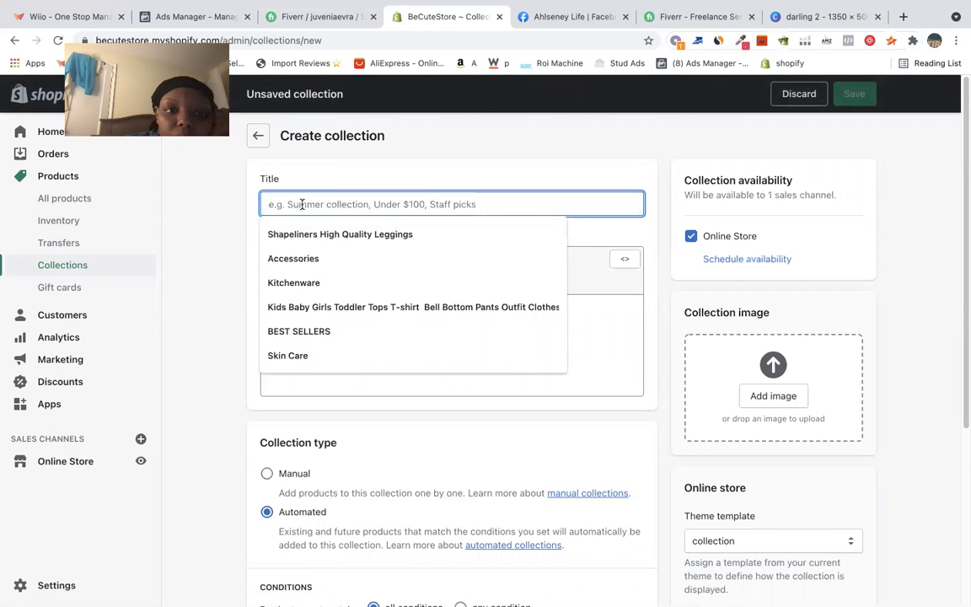
pyautogui.write('s')
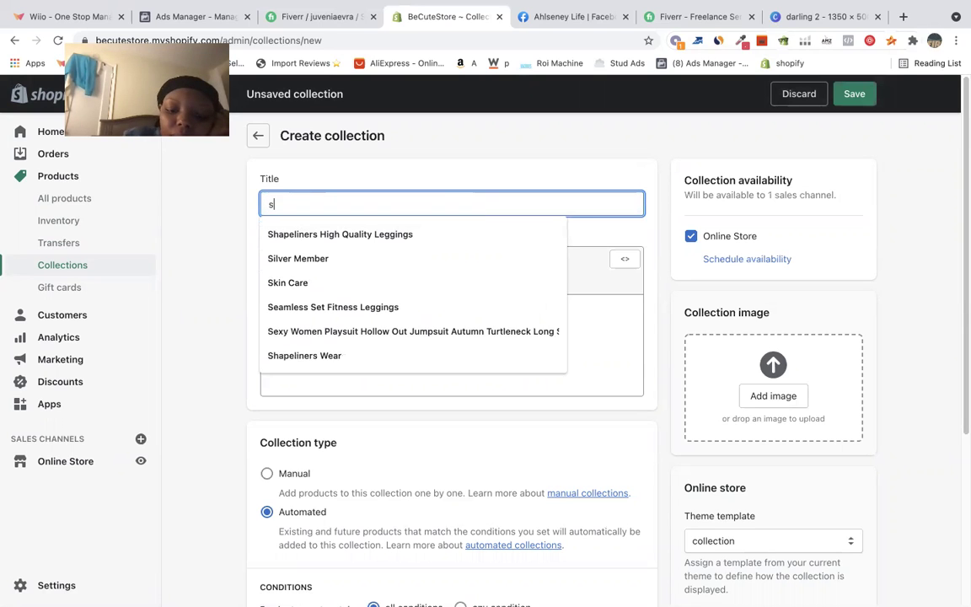
pyautogui.write('ummer ')
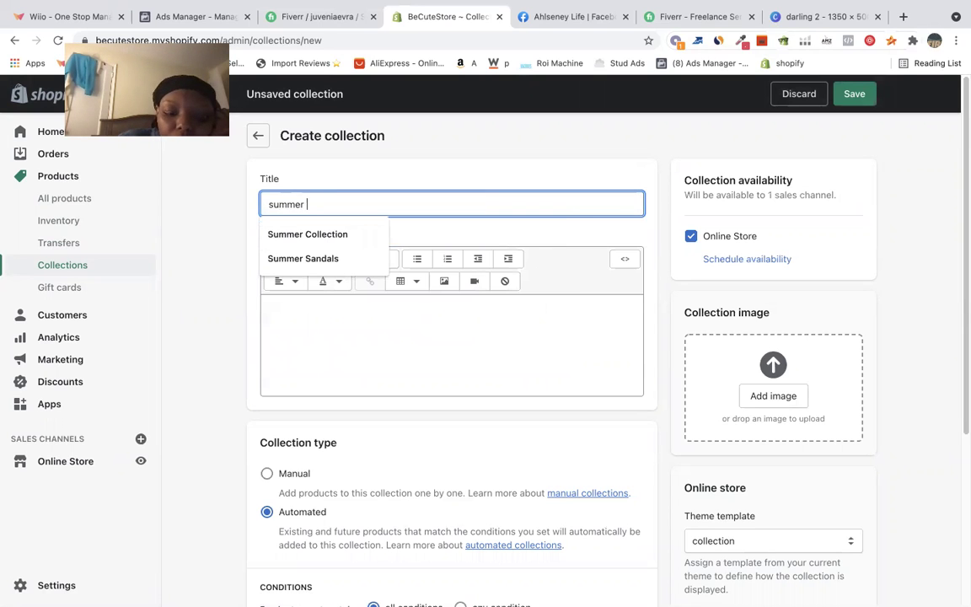
pyautogui.write('col')
pyautogui.press('BackSpace')
pyautogui.press('BackSpace')
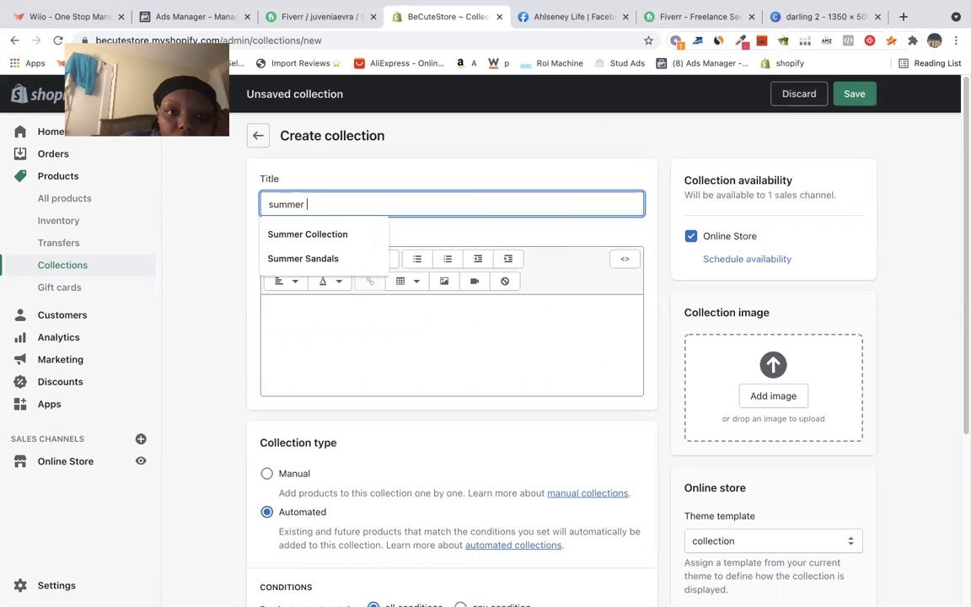
pyautogui.press('Down')
pyautogui.click(293, 258)
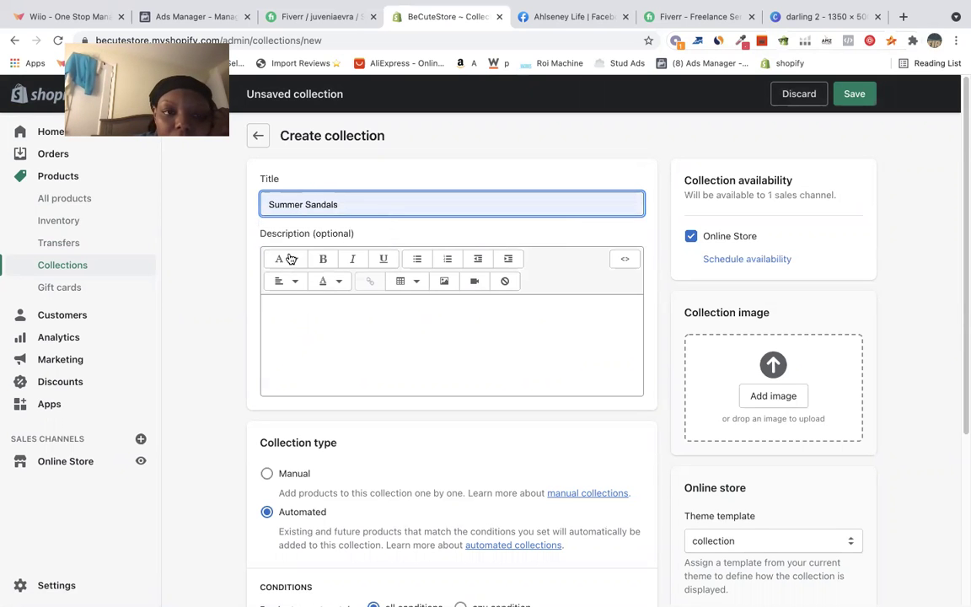
# Set the collection's condition to product tag is equal to Sandal, review the form, and discard the unsaved collection.
pyautogui.click(361, 301)
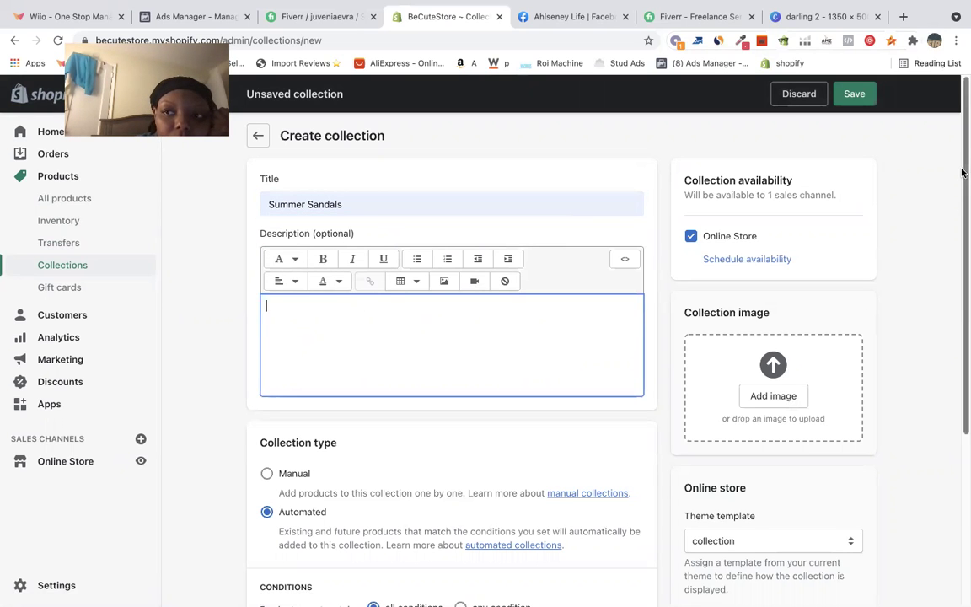
pyautogui.moveTo(962, 221); pyautogui.dragTo(961, 270)
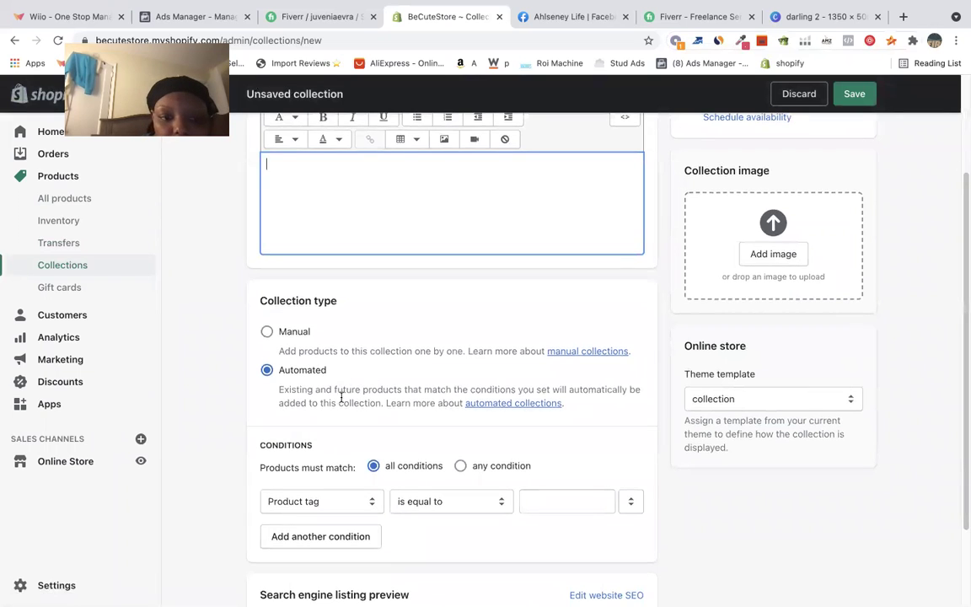
pyautogui.click(575, 504)
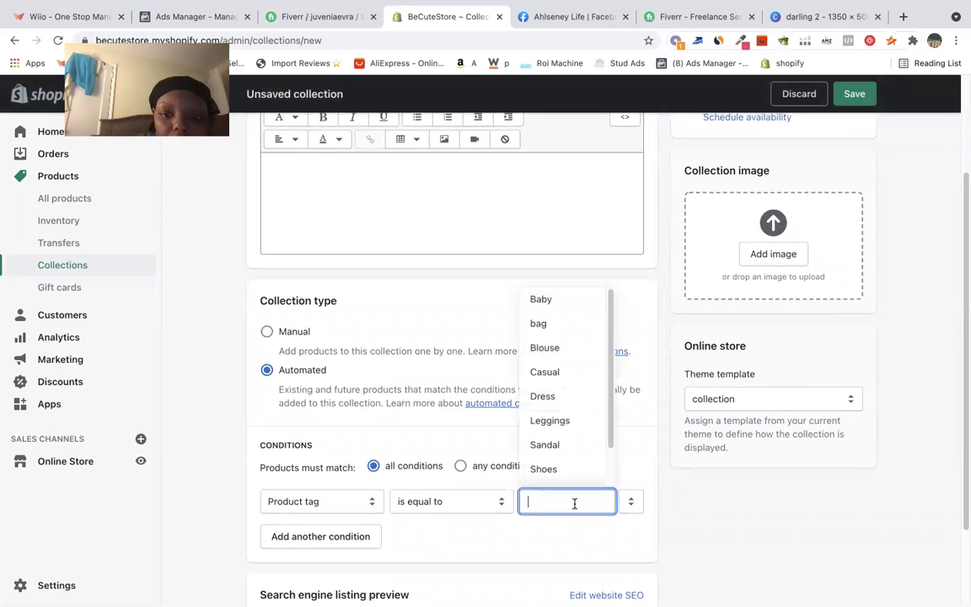
pyautogui.click(544, 444)
pyautogui.moveTo(962, 266); pyautogui.dragTo(943, 162)
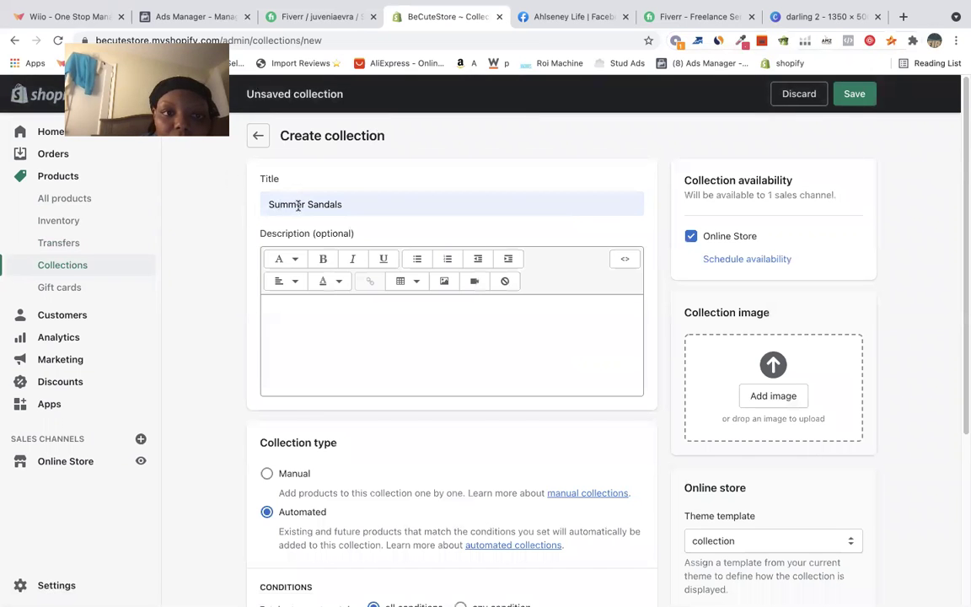
pyautogui.scroll(-5, 960, 354)
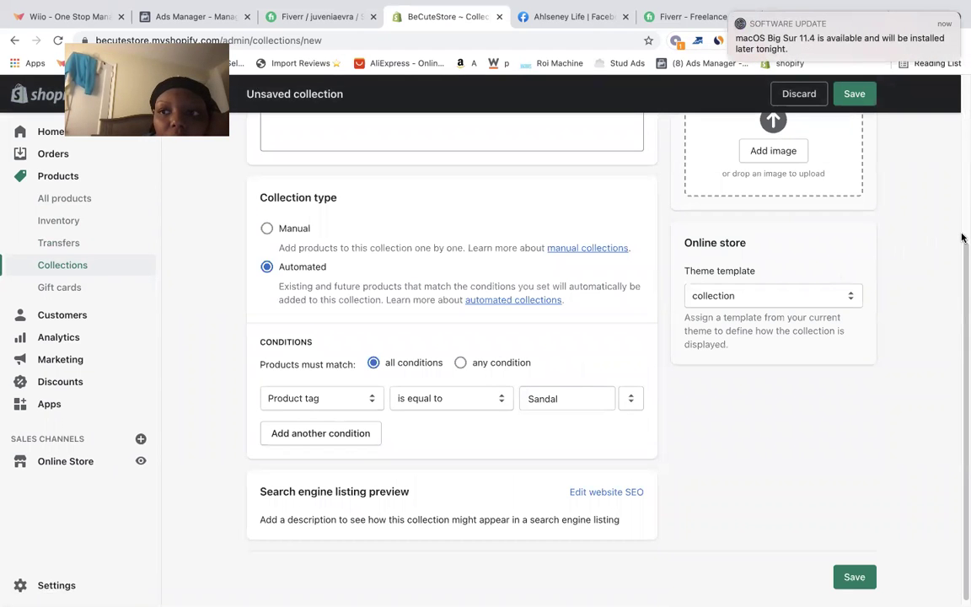
pyautogui.scroll(5, 927, 220)
pyautogui.click(799, 94)
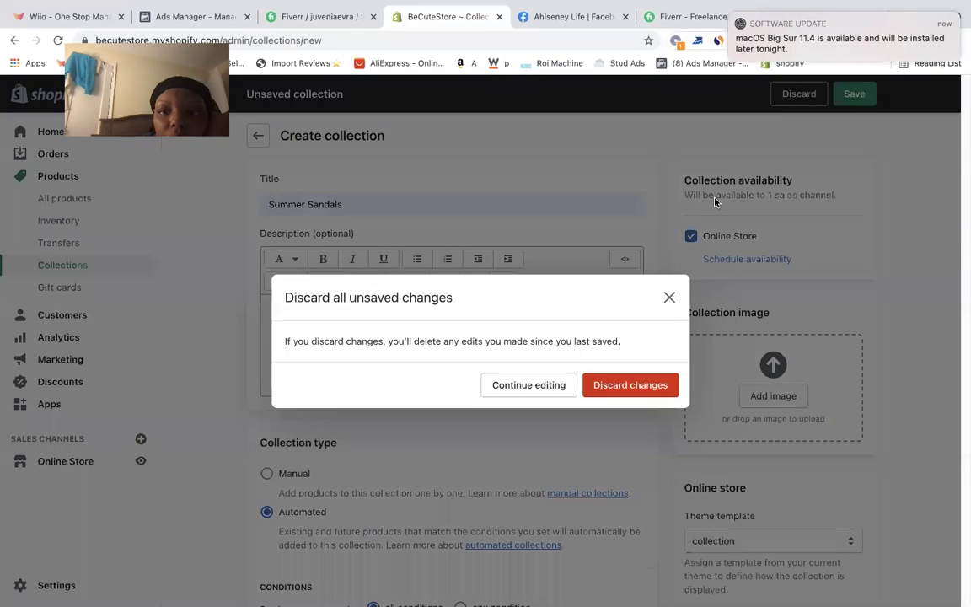
pyautogui.click(630, 383)
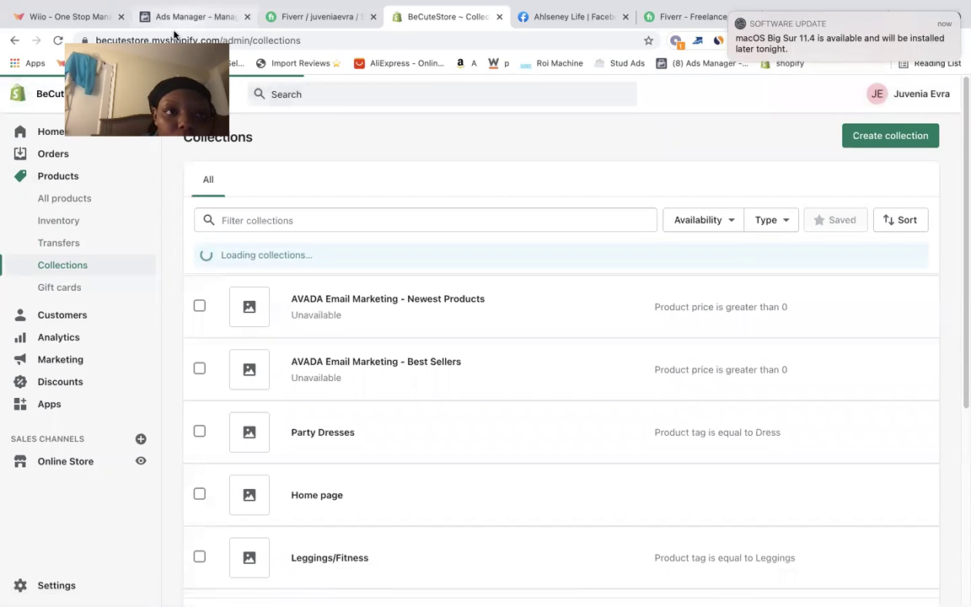
# View the gift cards section and the Customers page.
pyautogui.click(69, 287)
pyautogui.click(61, 315)
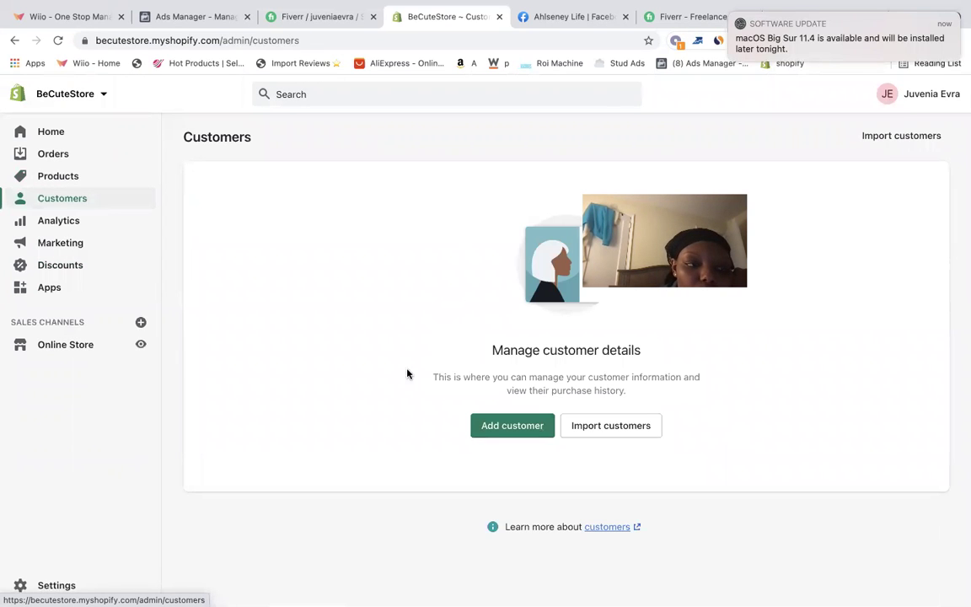
# Examine the analytics overview dashboard down to its top landing pages, and look through the available reports.
pyautogui.click(85, 223)
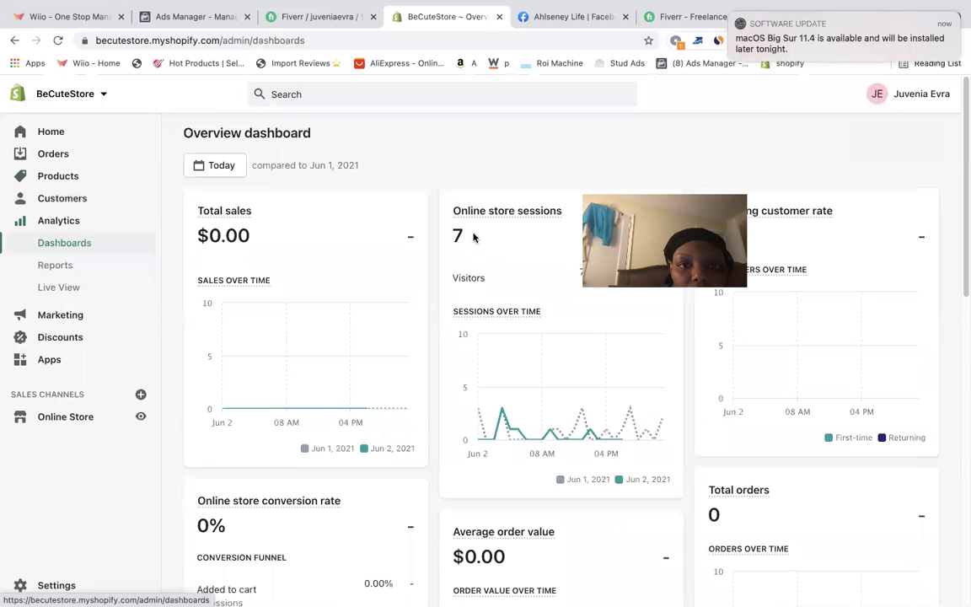
pyautogui.moveTo(962, 135); pyautogui.dragTo(962, 341)
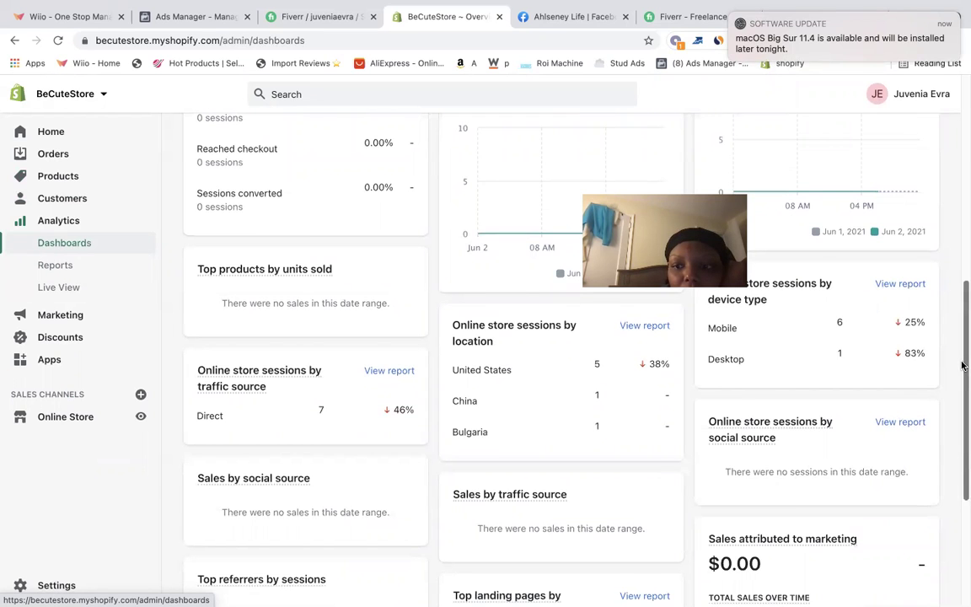
pyautogui.moveTo(963, 365); pyautogui.dragTo(963, 483)
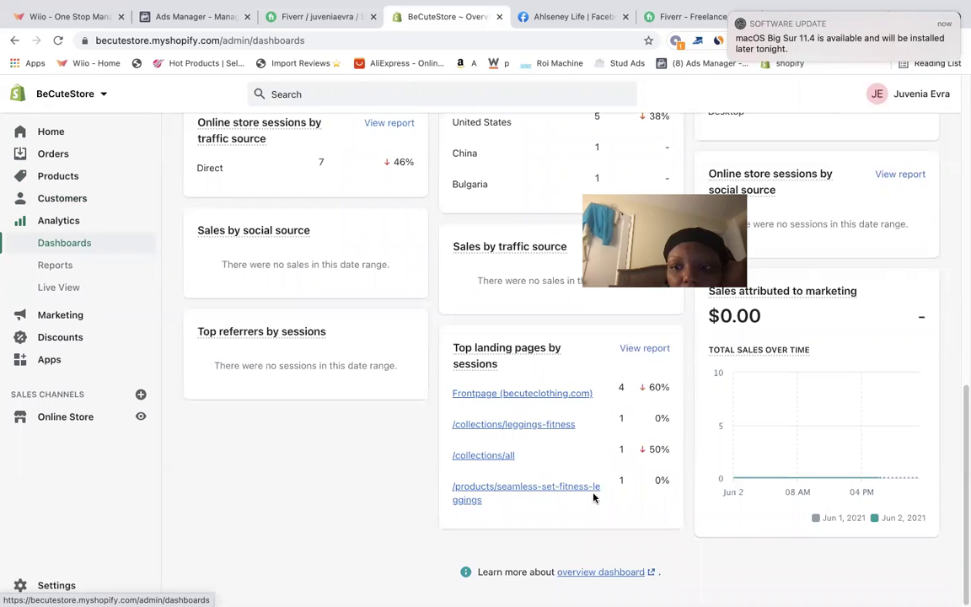
pyautogui.click(53, 266)
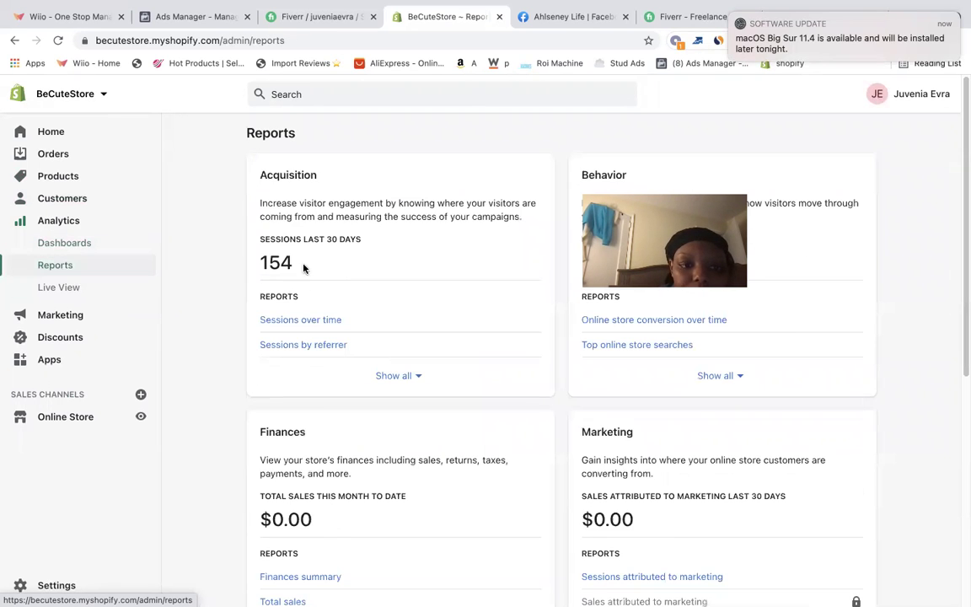
pyautogui.moveTo(960, 236); pyautogui.dragTo(962, 499)
pyautogui.scroll(5, 900, 289)
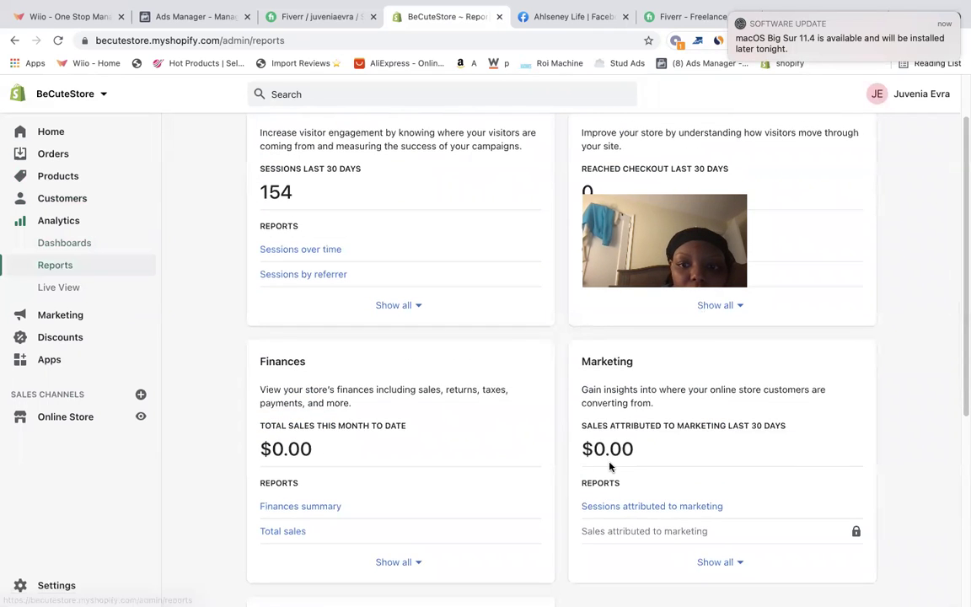
# Review the marketing overview with its outside activities, and view the campaigns and automations pages.
pyautogui.click(50, 314)
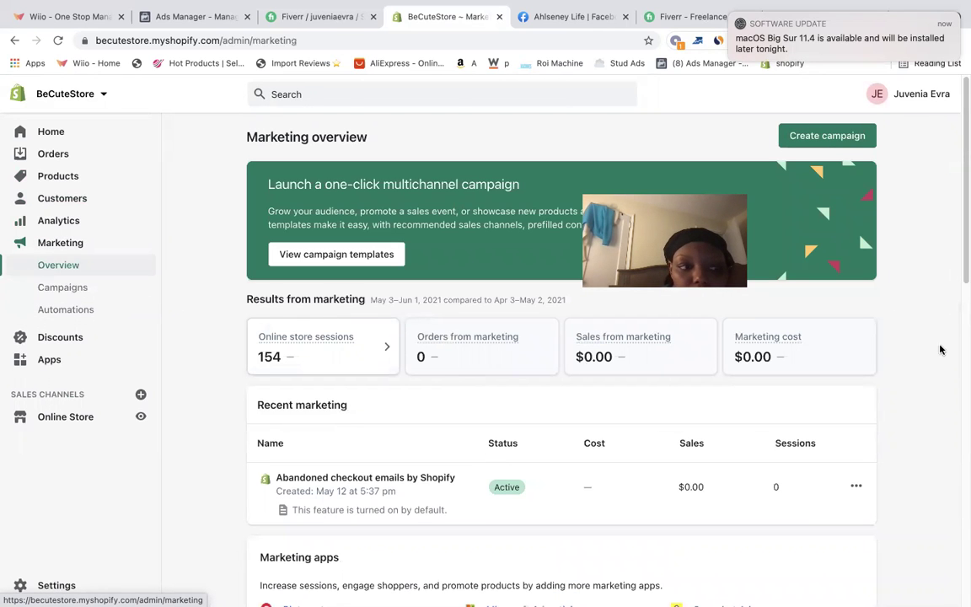
pyautogui.moveTo(963, 201); pyautogui.dragTo(962, 308)
pyautogui.moveTo(962, 354); pyautogui.dragTo(961, 526)
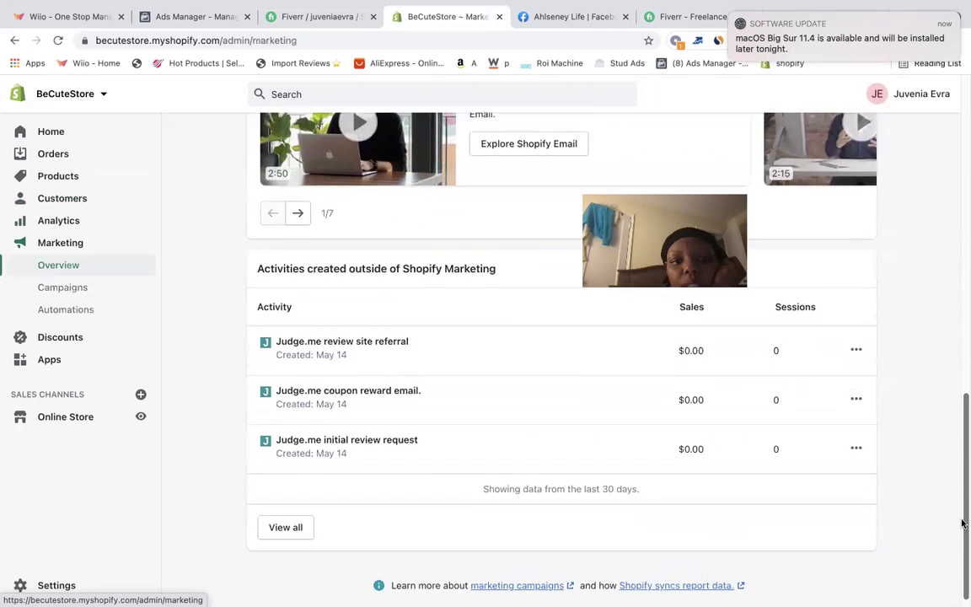
pyautogui.scroll(3, 927, 498)
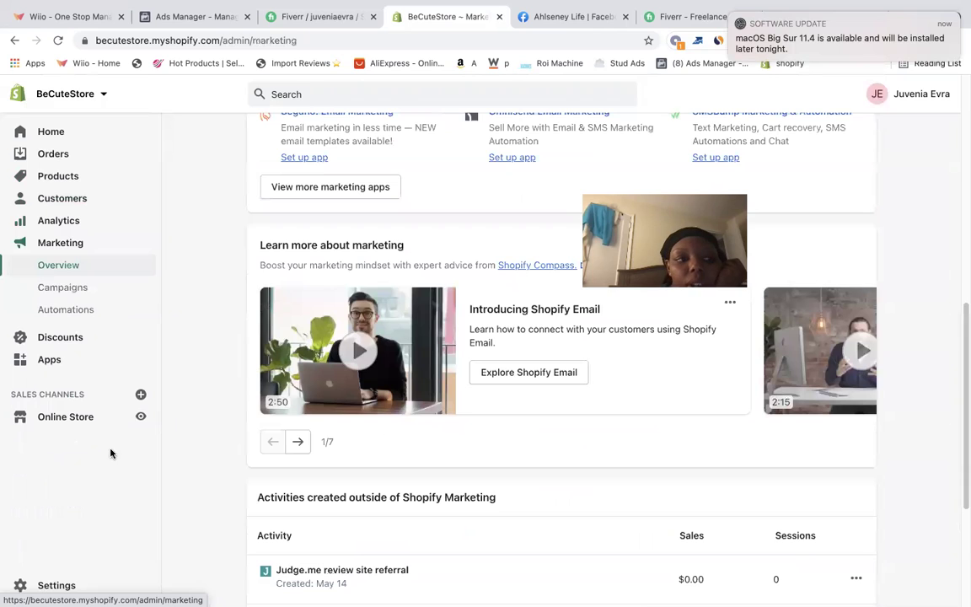
pyautogui.click(62, 287)
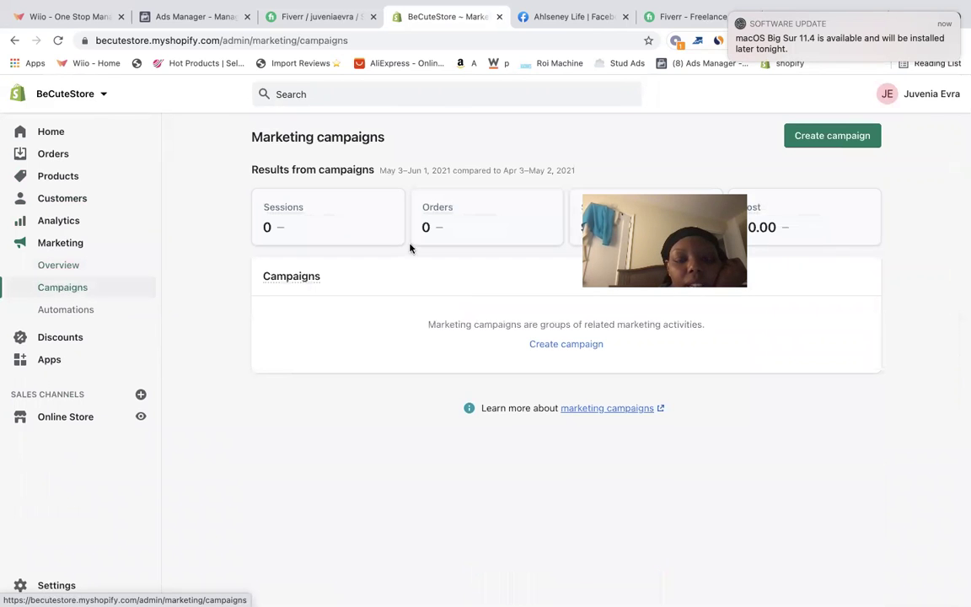
pyautogui.click(65, 310)
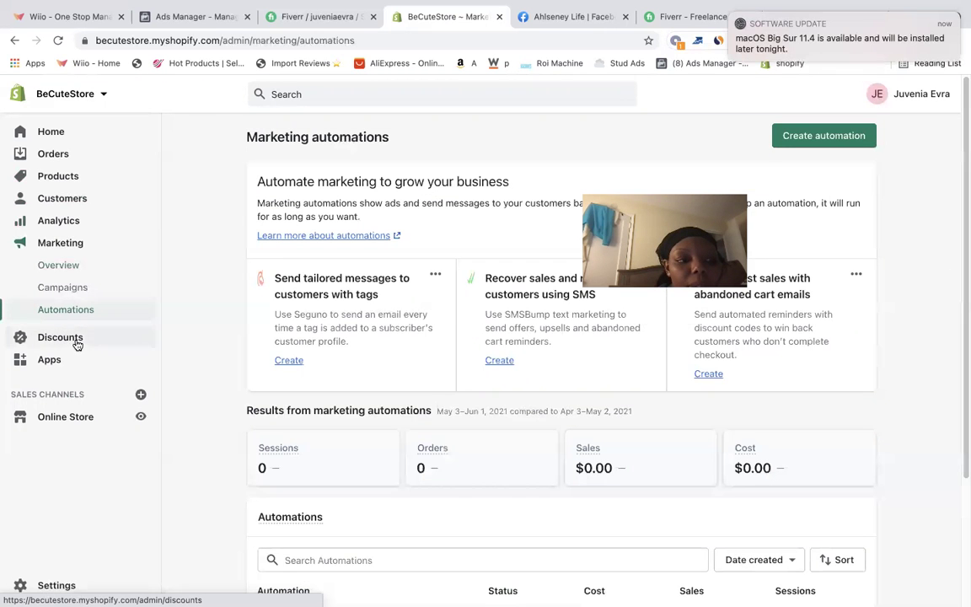
# View the discounts page and the list of installed apps.
pyautogui.click(76, 340)
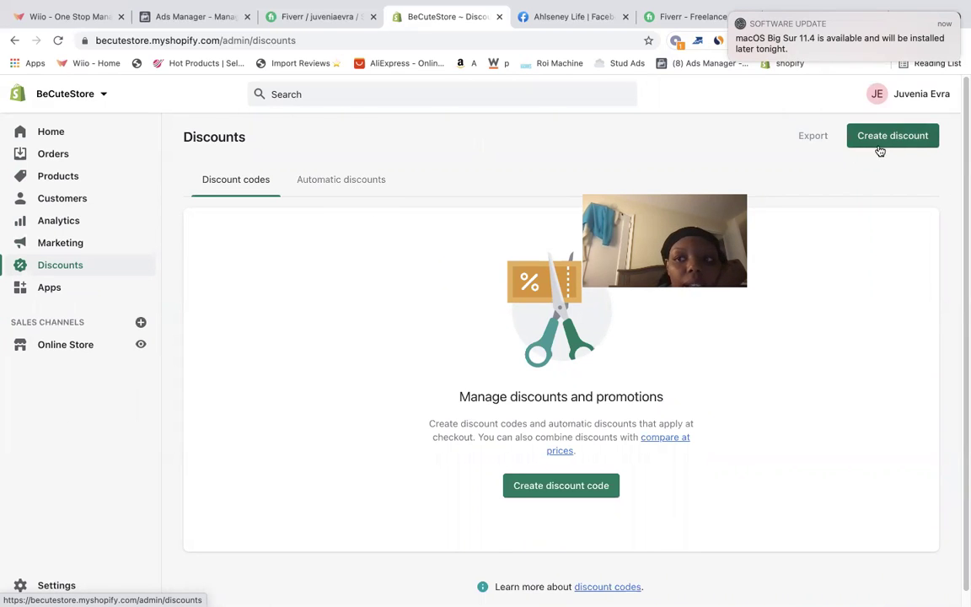
pyautogui.click(52, 290)
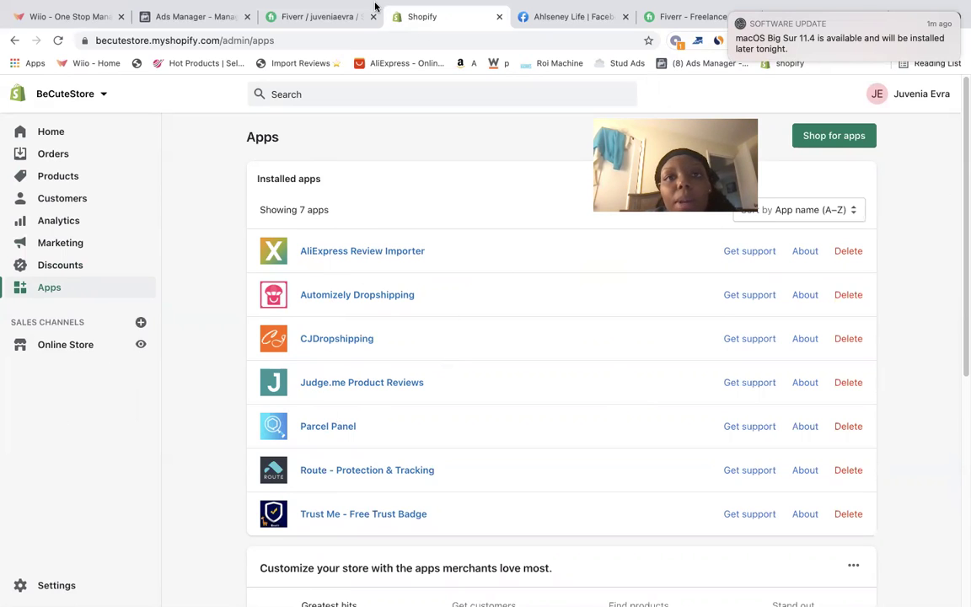
pyautogui.moveTo(375, 7)
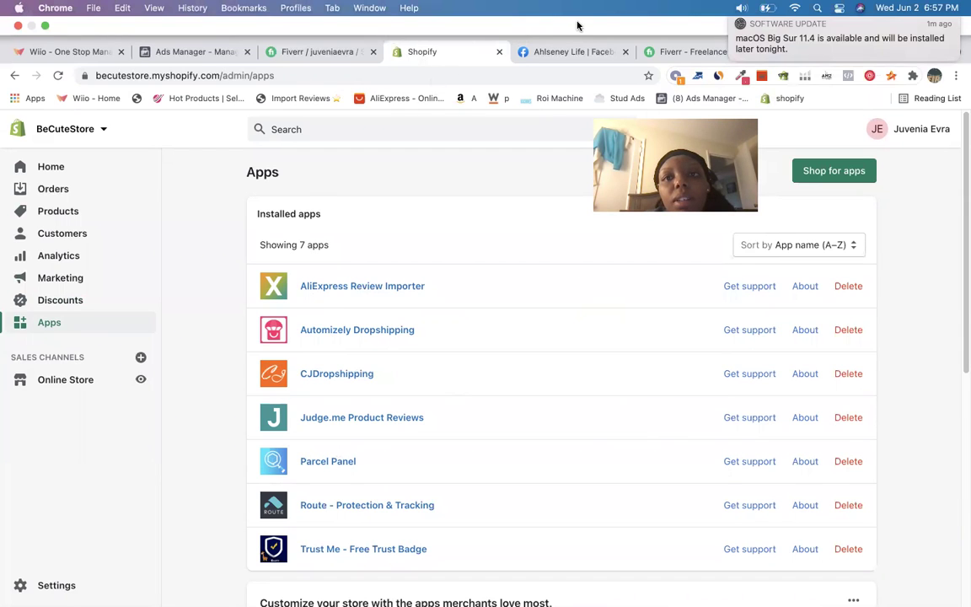